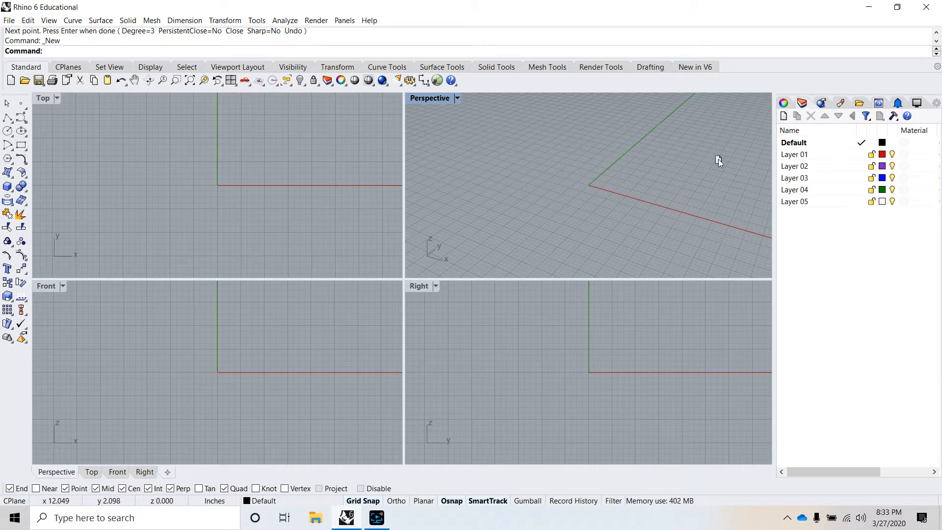
Examine the Rendering, Materials, Libraries, Help, Notifications, Properties and Layers panels and the list of other available panels
drag(643, 179, 819, 106)
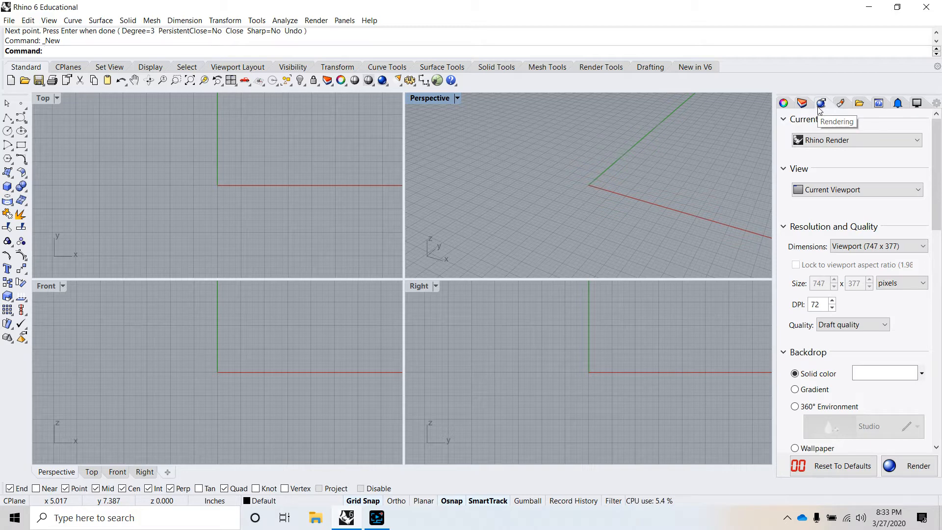
click(803, 104)
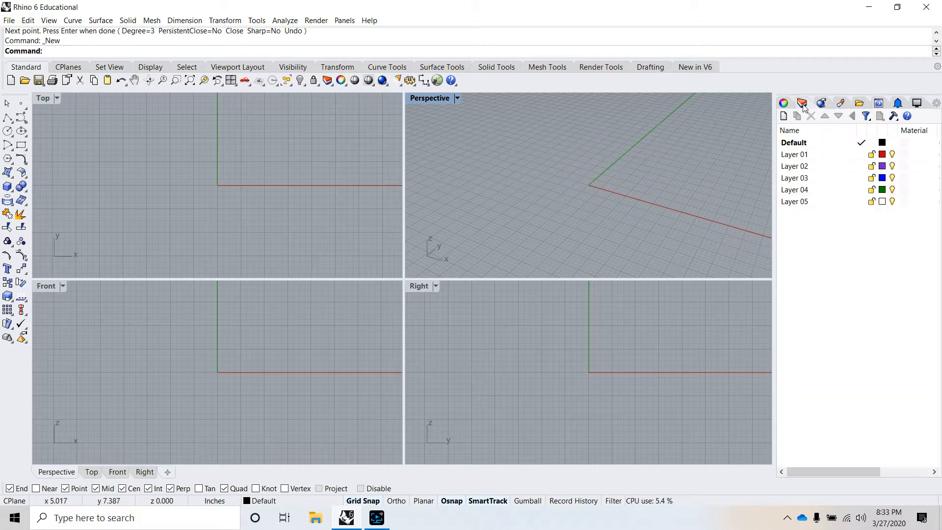
click(823, 103)
click(841, 103)
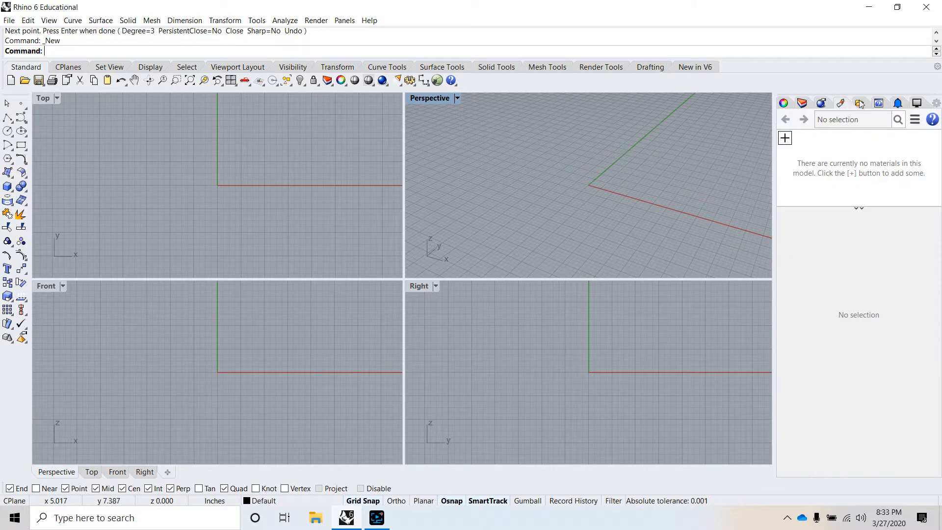
click(859, 103)
click(880, 103)
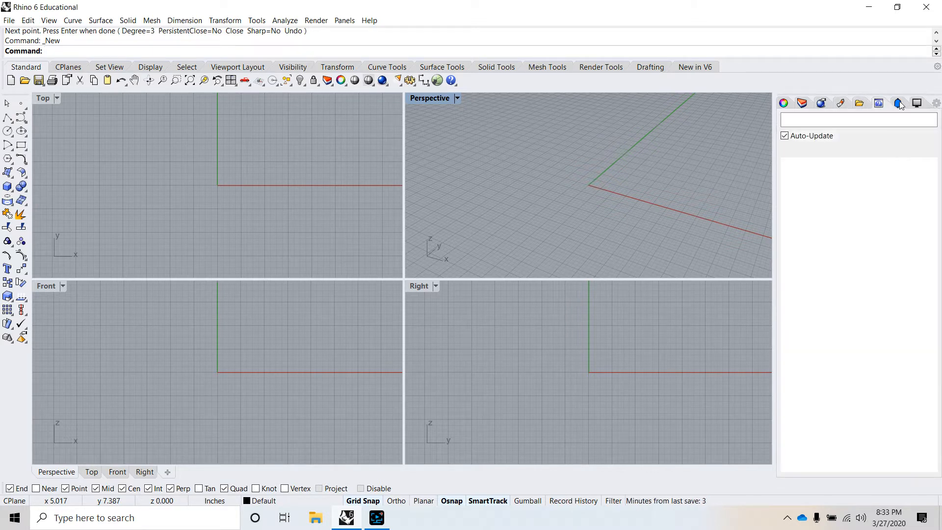
click(898, 103)
click(785, 103)
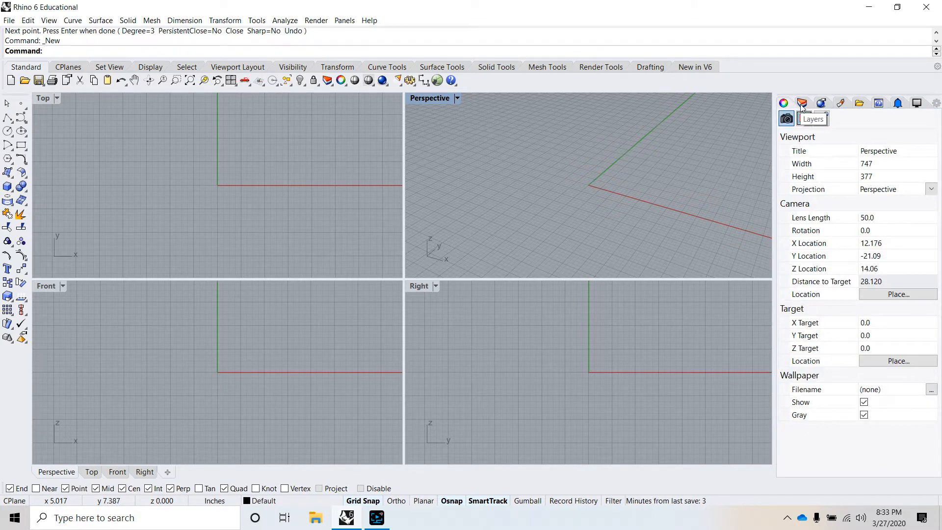
click(803, 104)
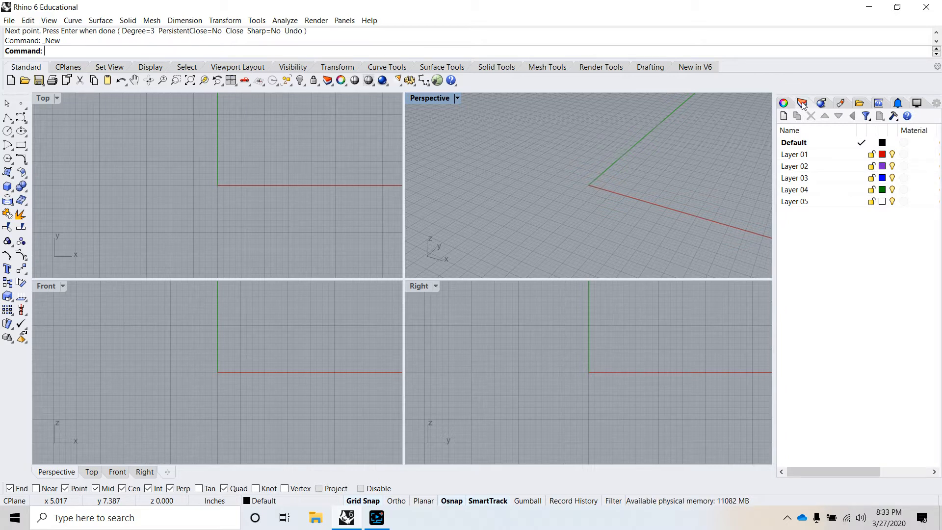
right_click(803, 105)
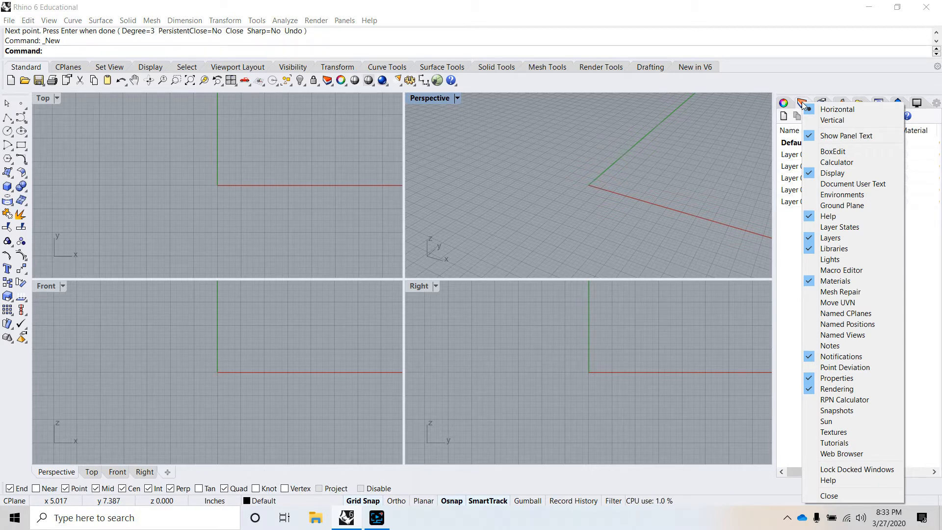
click(850, 312)
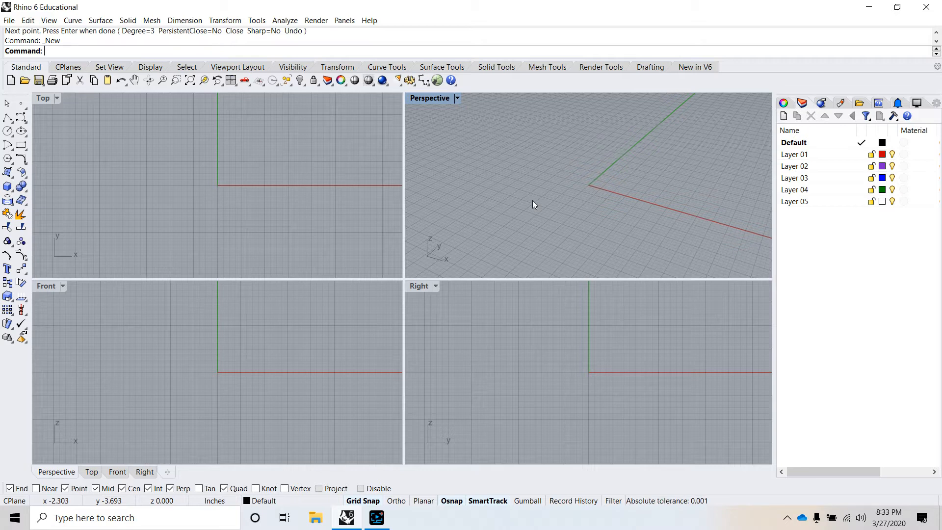
Add three new layers below Layer 05, keeping their default names
click(784, 117)
click(784, 117)
click(784, 117)
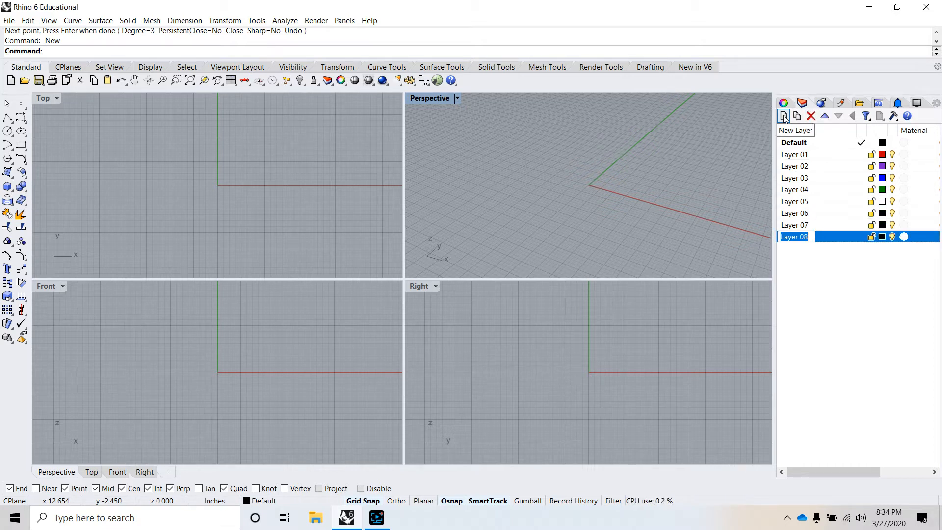
click(815, 286)
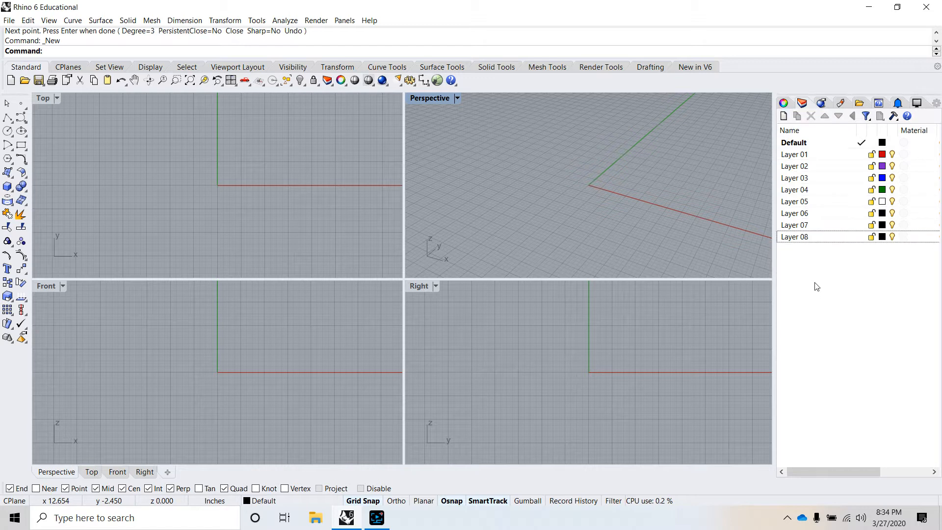
Rename Layer 06, Layer 07 and Layer 08 as Lines, Curves and Solids respectively
click(805, 214)
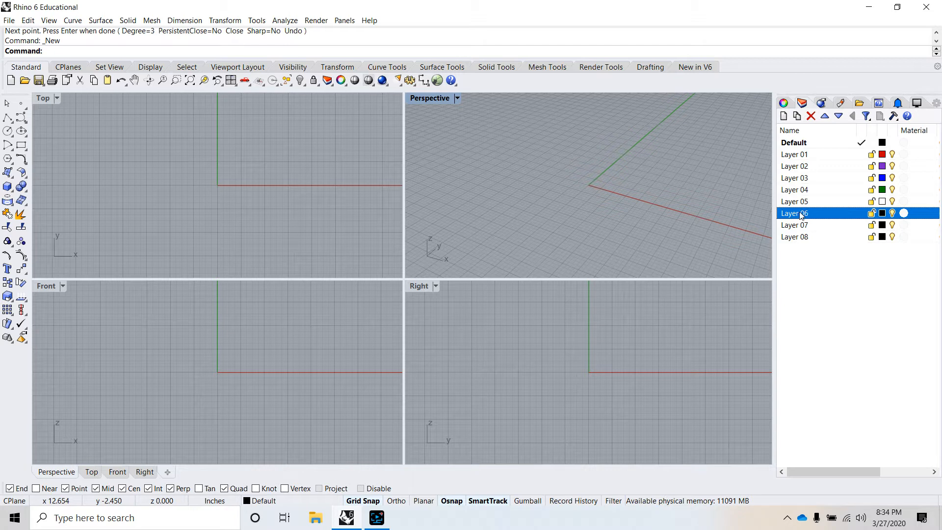
click(804, 214)
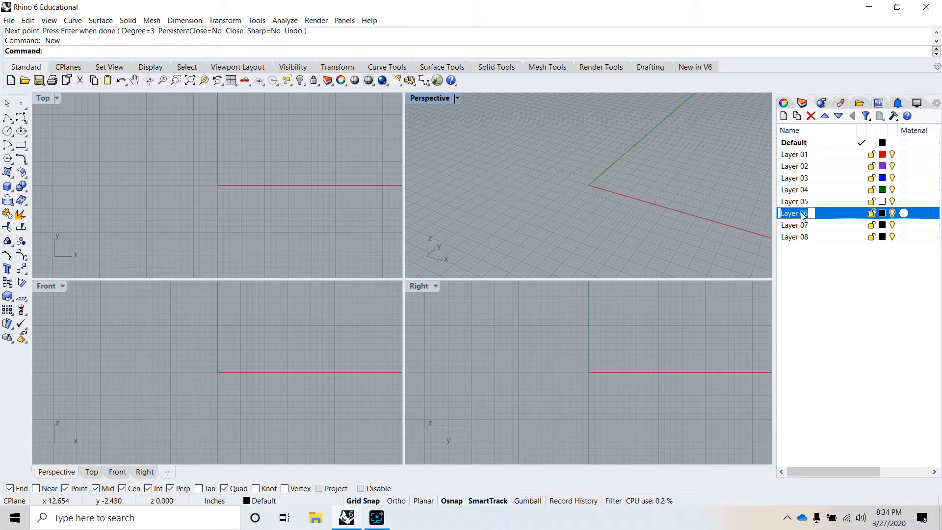
text(Lines)
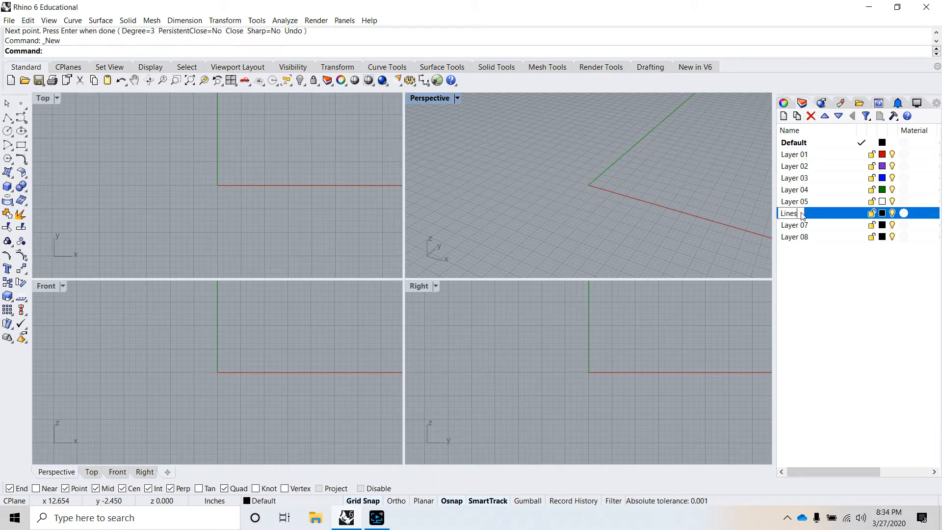
click(796, 227)
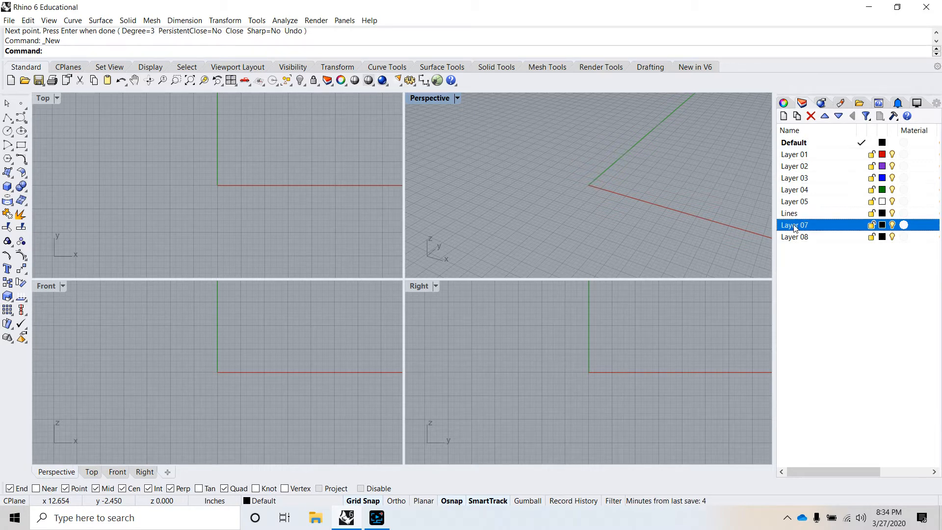
click(796, 228)
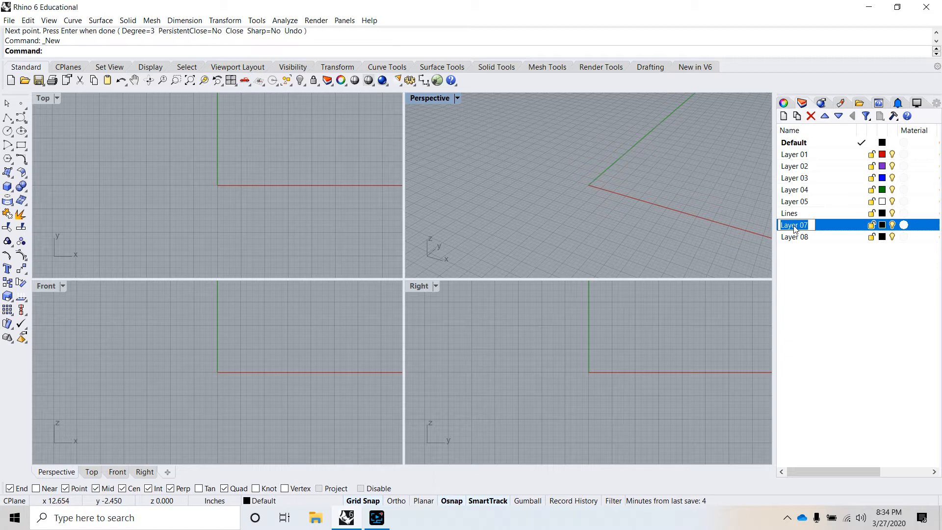
text(Curves)
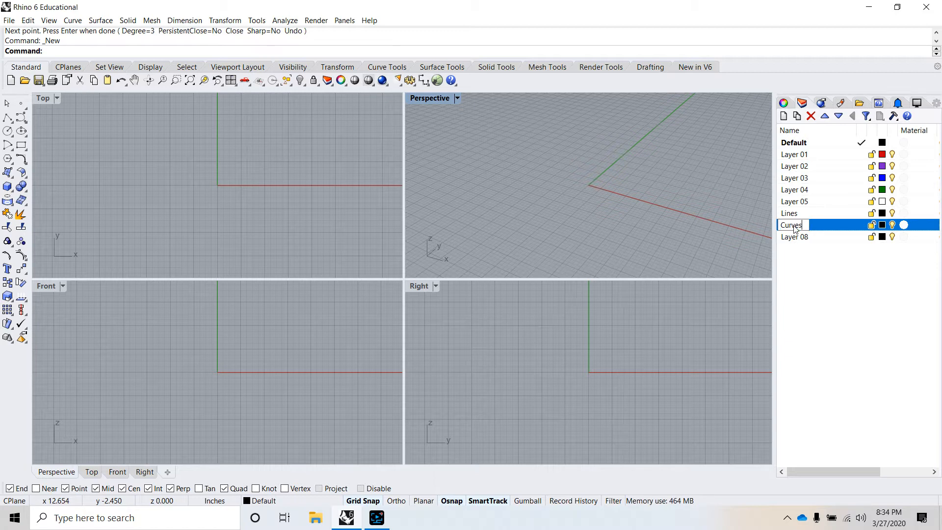
click(790, 237)
click(801, 242)
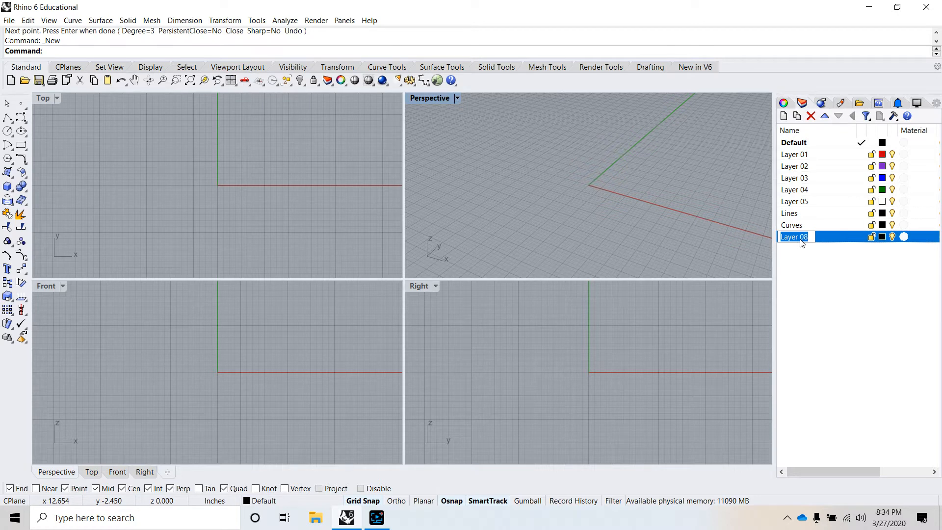
text(Solids)
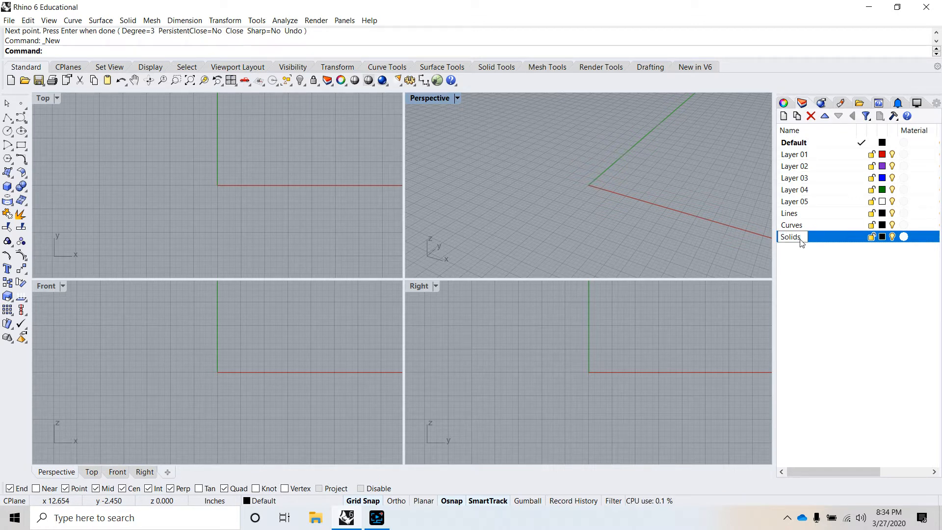
click(816, 303)
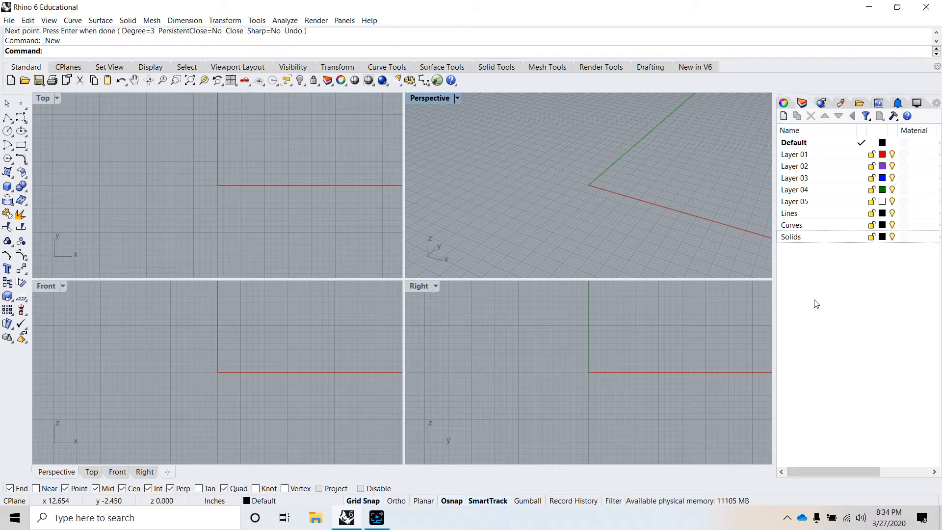
Set the Lines layer's color to Red and the Curves layer's color to Blue
click(883, 212)
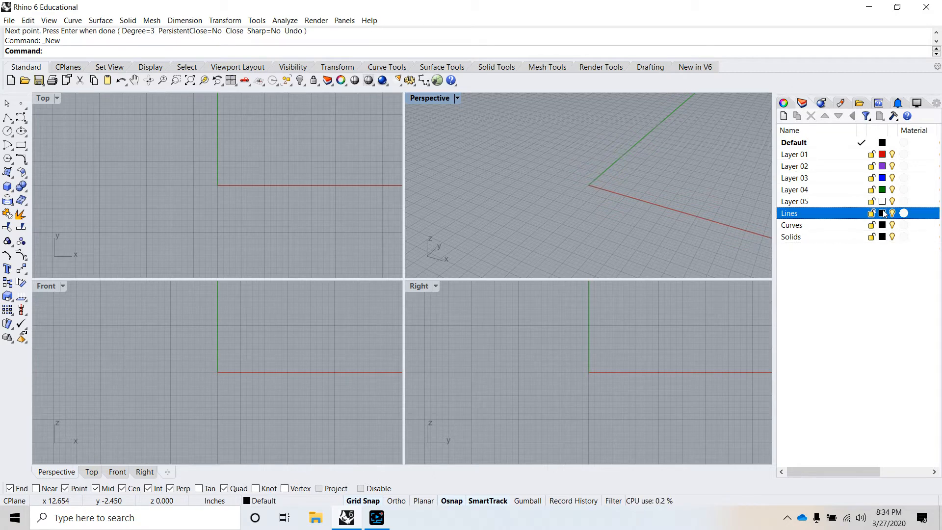
click(883, 213)
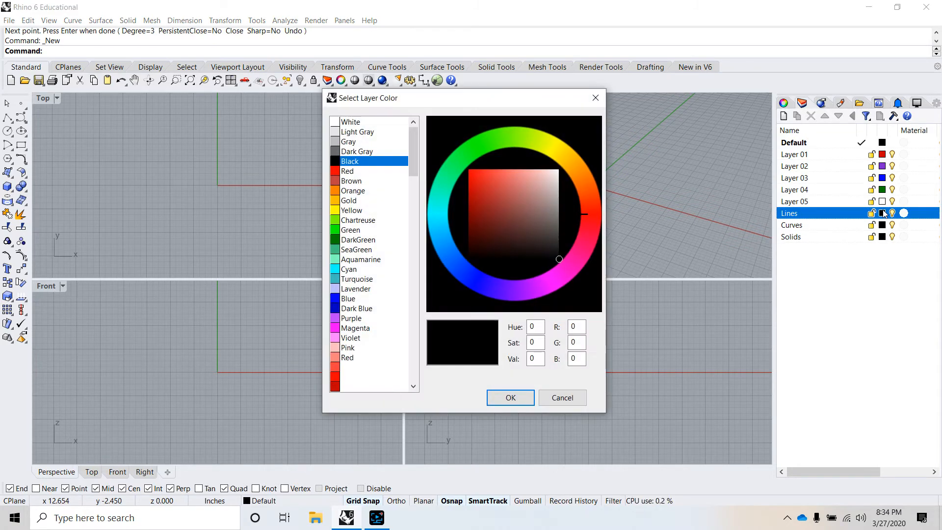
click(351, 172)
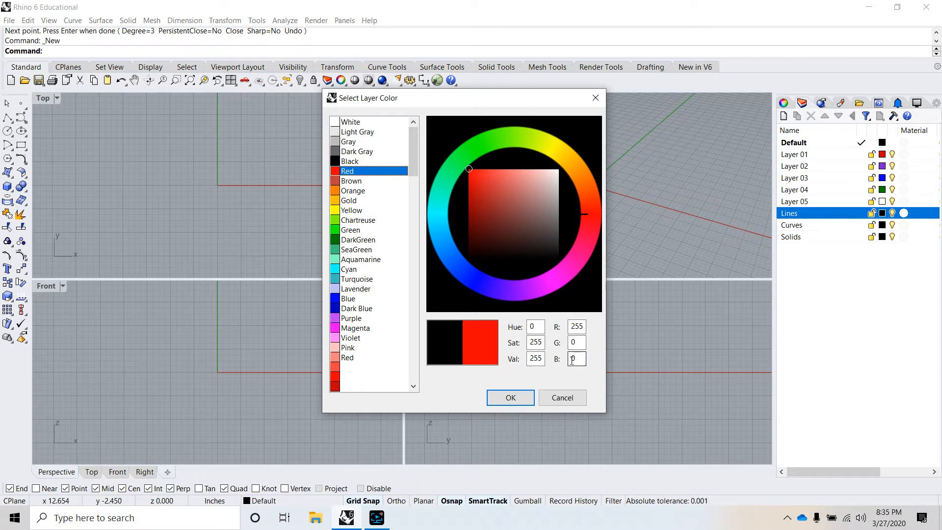
click(511, 398)
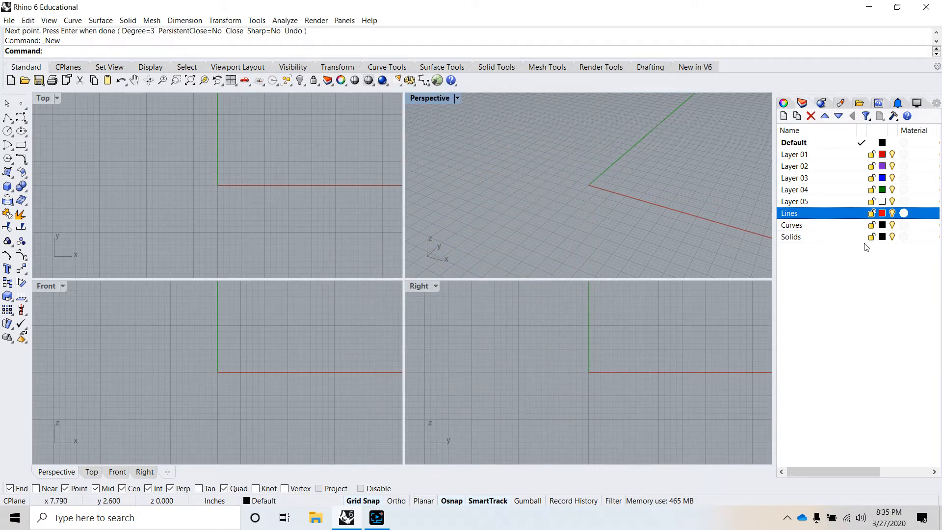
click(882, 226)
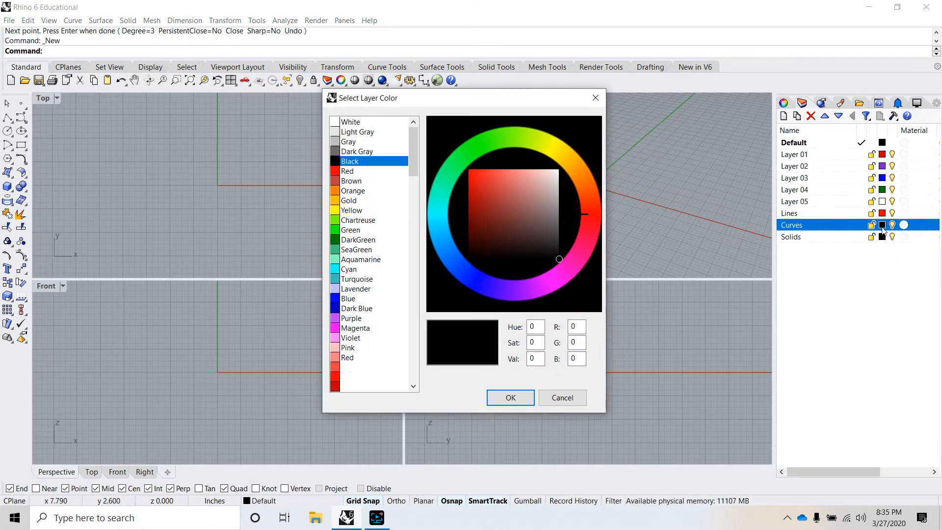
click(350, 299)
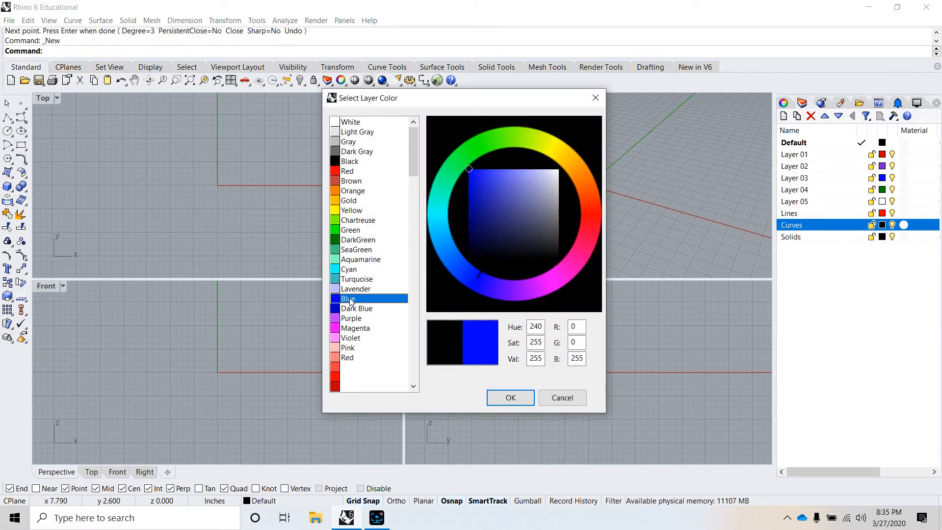
click(512, 397)
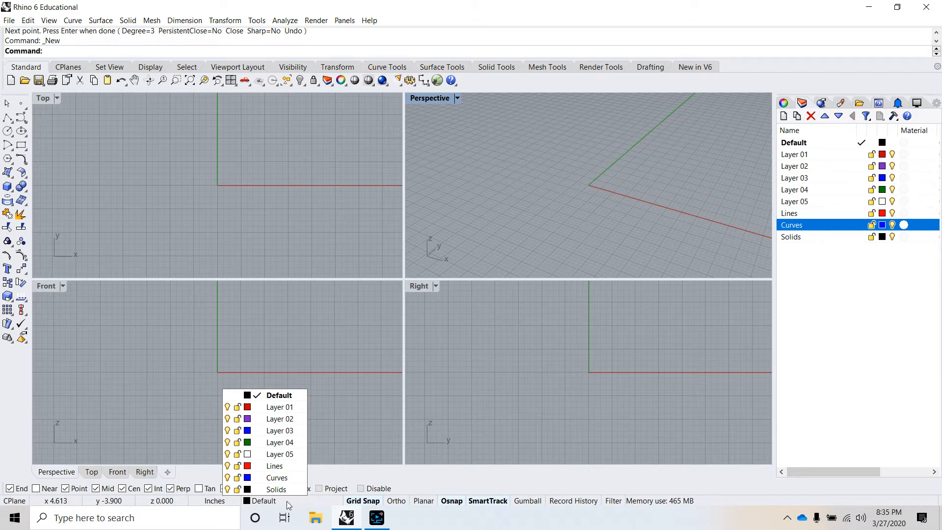
Make Lines the current layer
click(420, 480)
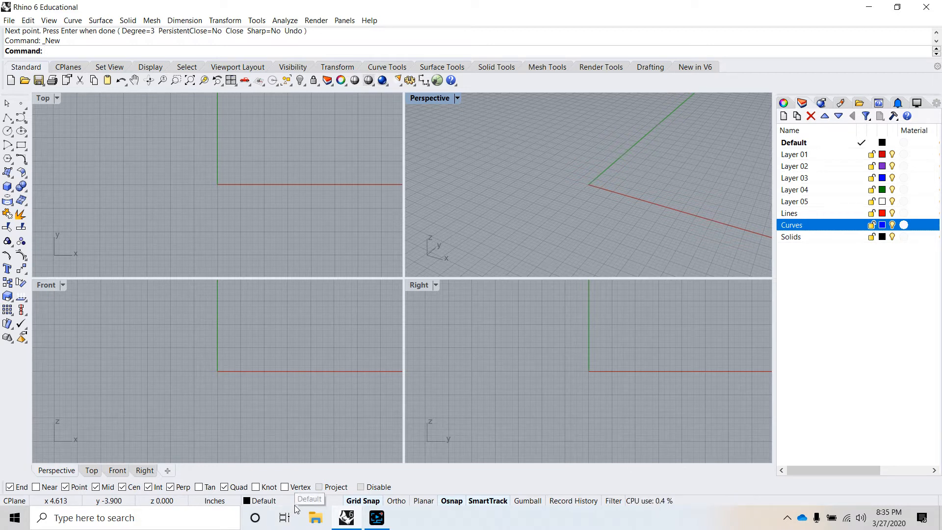
click(287, 503)
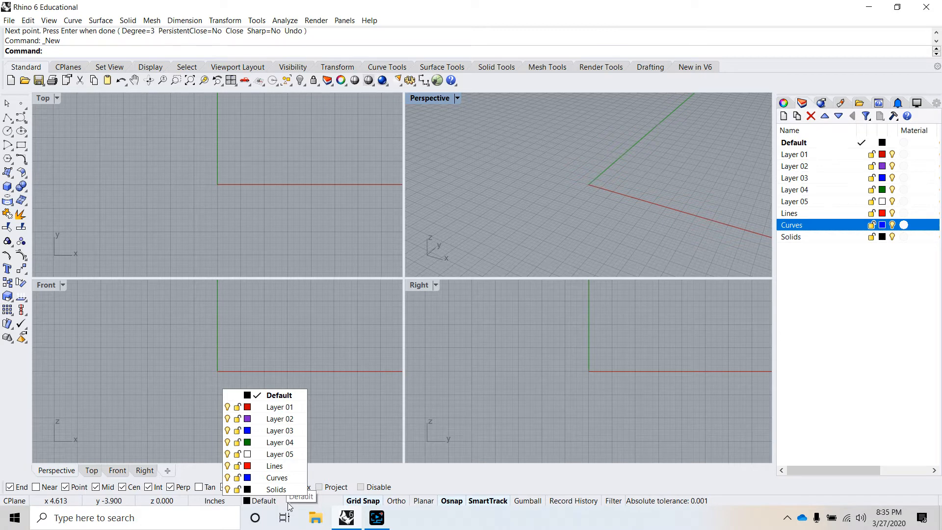
click(284, 466)
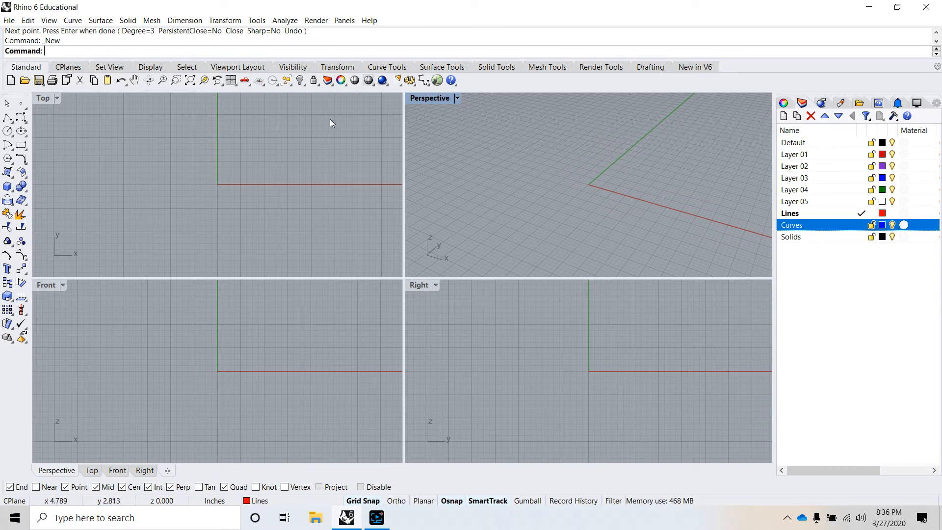
Draw an open zigzag polyline of six segments across the Top viewport, ending on the X axis
click(7, 119)
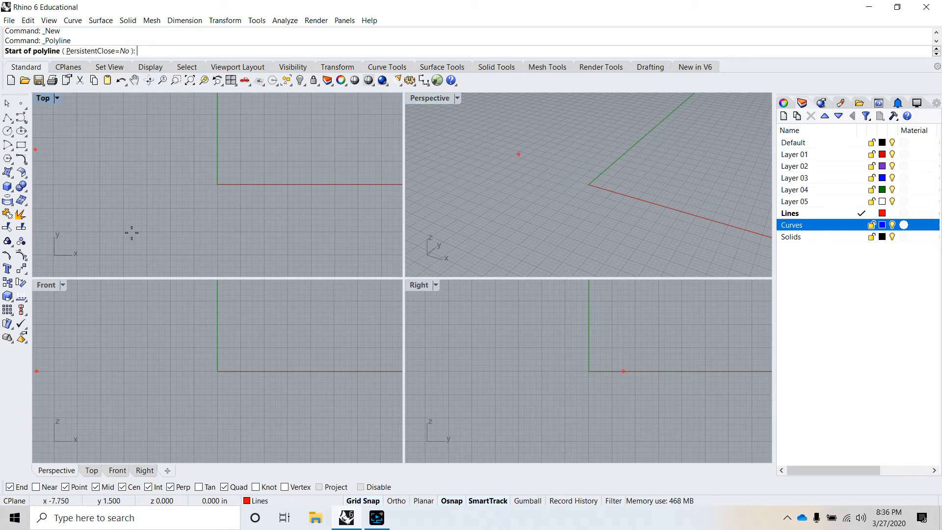
click(177, 261)
click(130, 150)
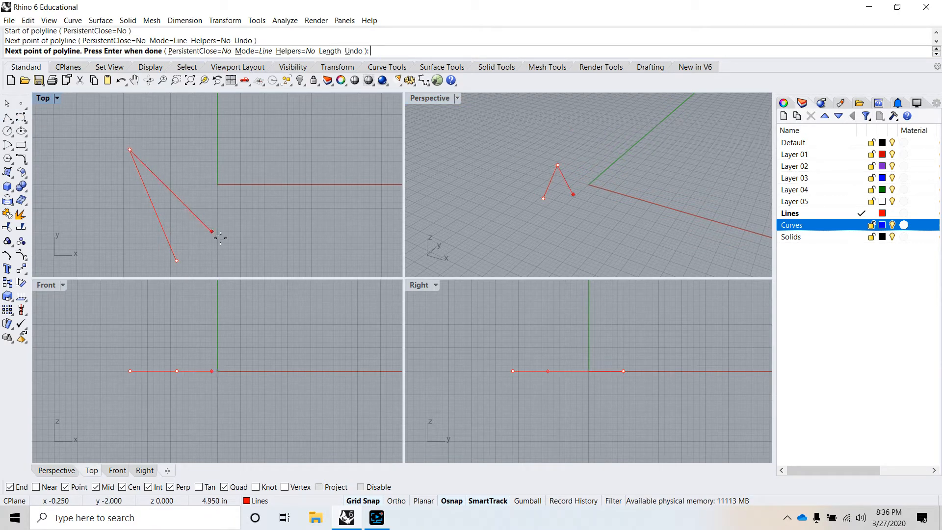
click(264, 261)
click(270, 179)
click(323, 231)
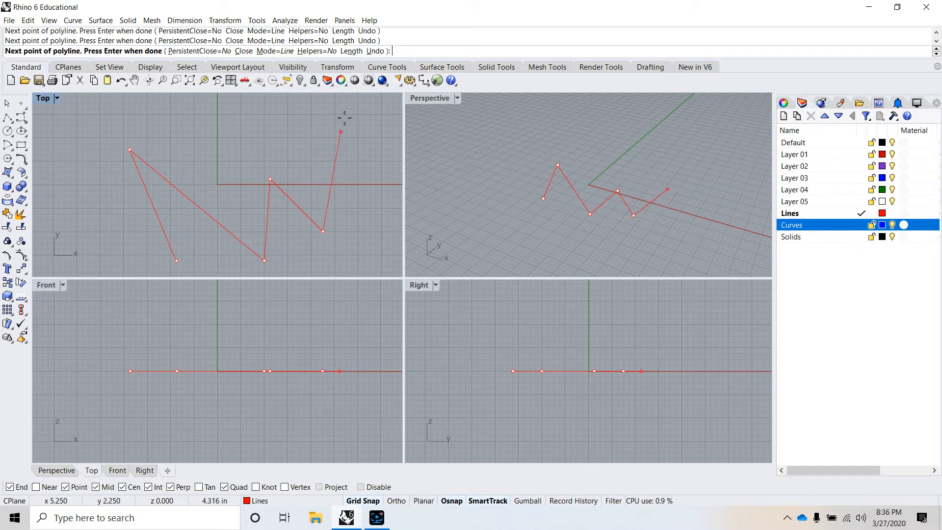
click(347, 109)
click(382, 184)
key(Return)
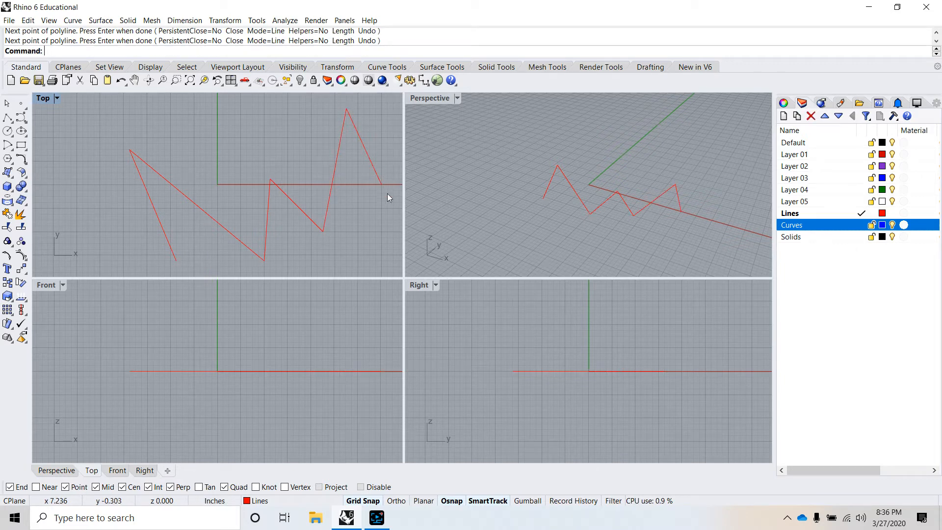
Select the zigzag polyline and highlight the Lines layer to check its color assignment, then clear the selection
click(375, 168)
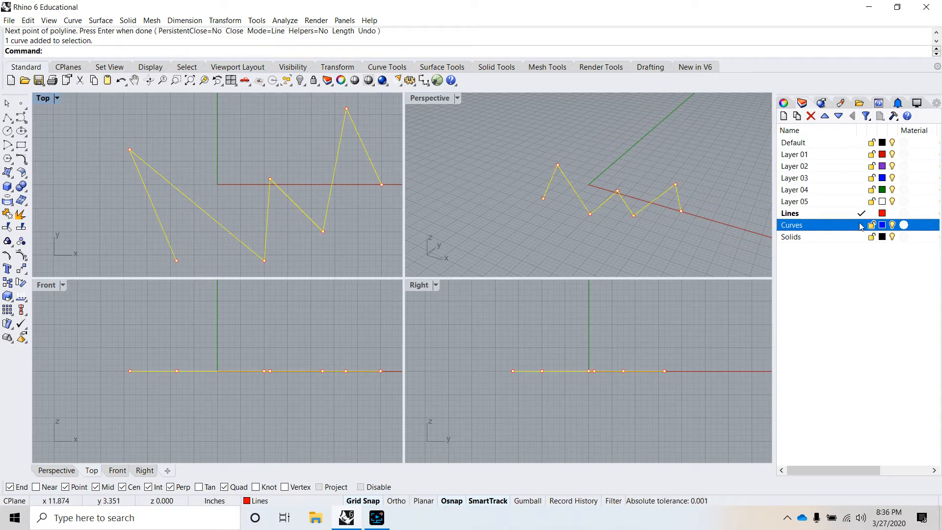
click(843, 214)
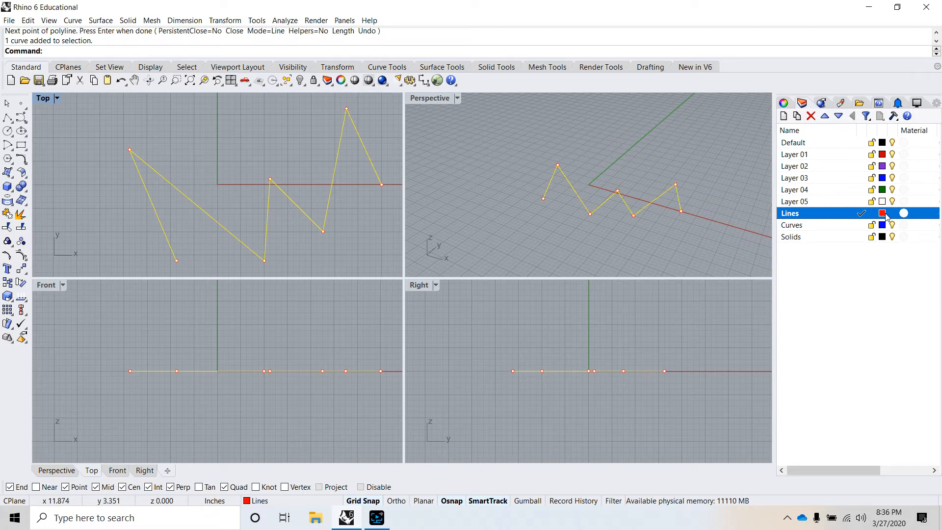
click(336, 234)
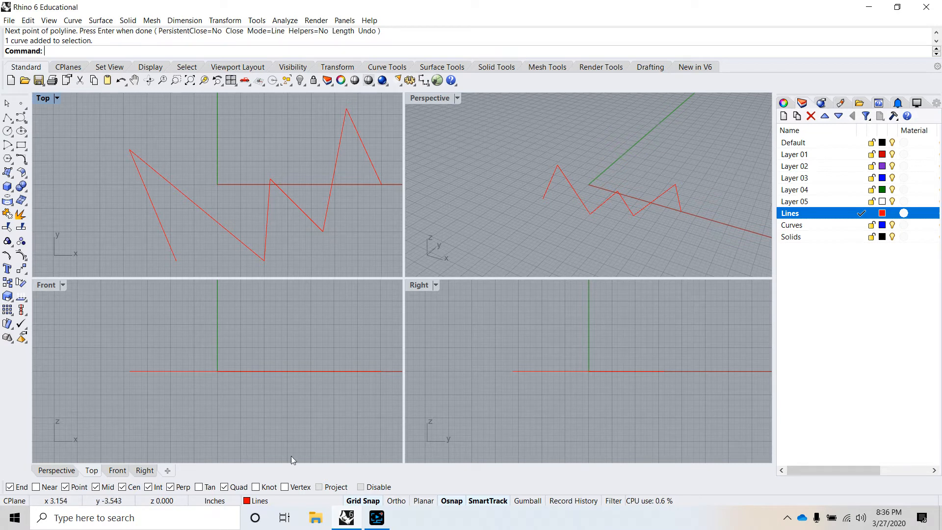
Make Curves the current layer
click(270, 502)
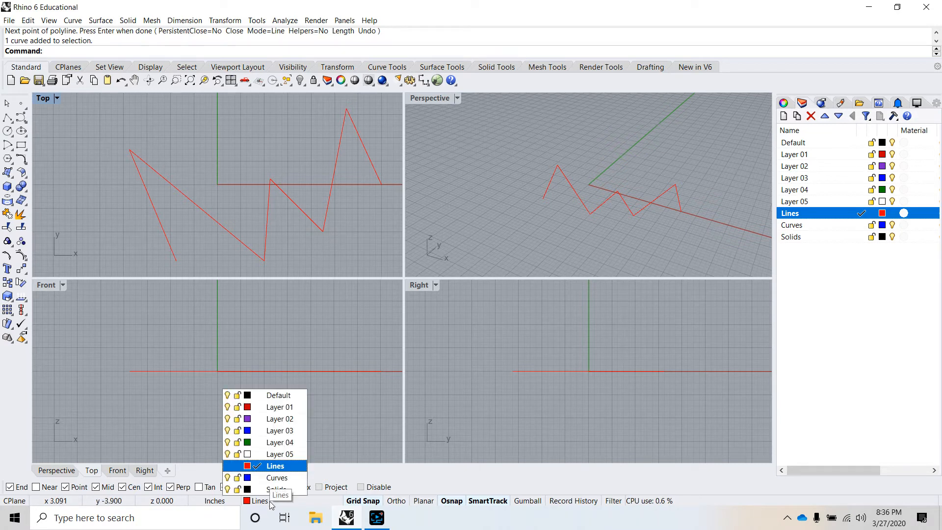
click(282, 480)
Draw an open degree-3 curve with 14 control points in the Top viewport, arching over the zigzag polyline in three humps
scroll(284, 196, down, 4)
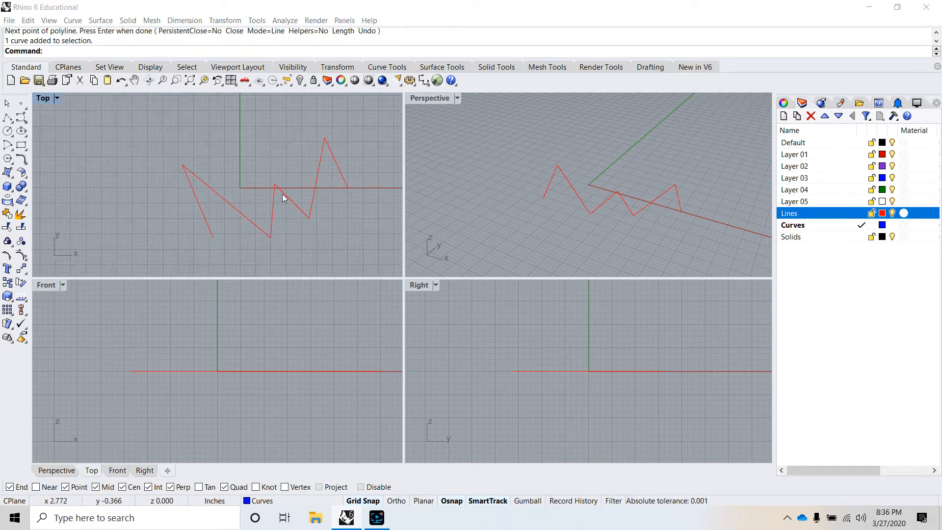
scroll(329, 198, up, 2)
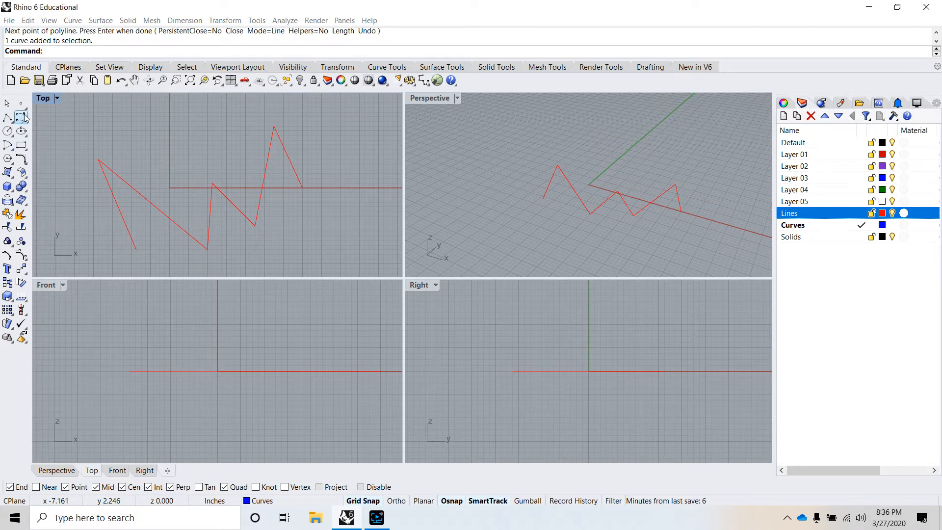
click(21, 118)
scroll(158, 196, down, 3)
scroll(191, 194, up, 2)
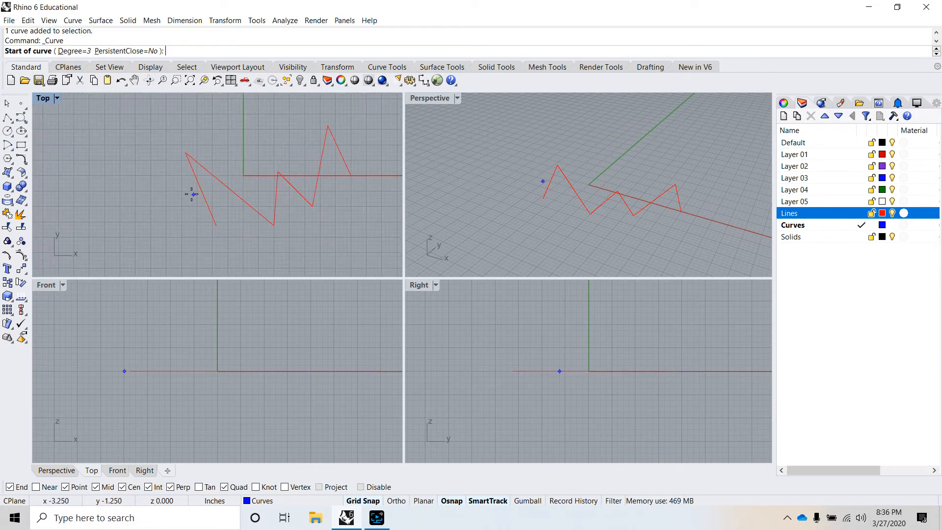
click(200, 225)
click(151, 195)
click(154, 141)
click(185, 118)
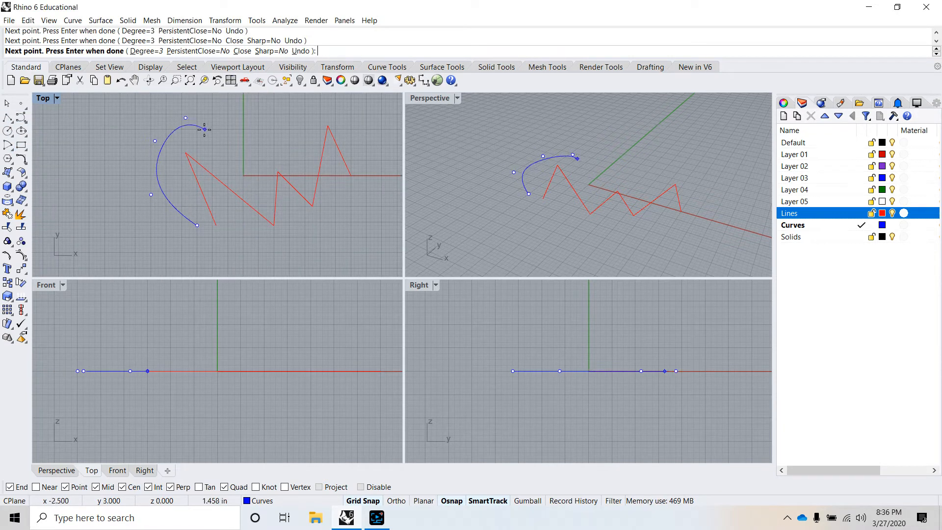
click(212, 137)
click(247, 175)
click(247, 144)
click(267, 129)
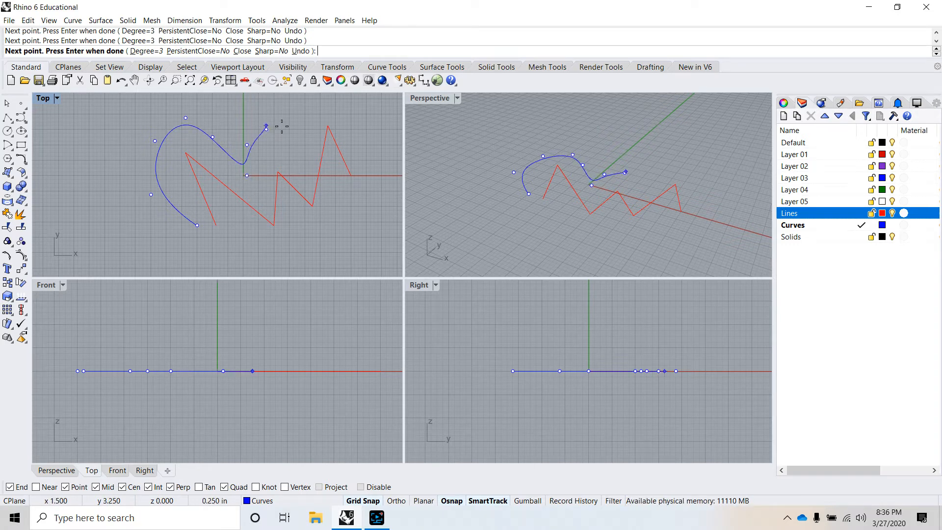
click(293, 129)
click(305, 156)
click(294, 114)
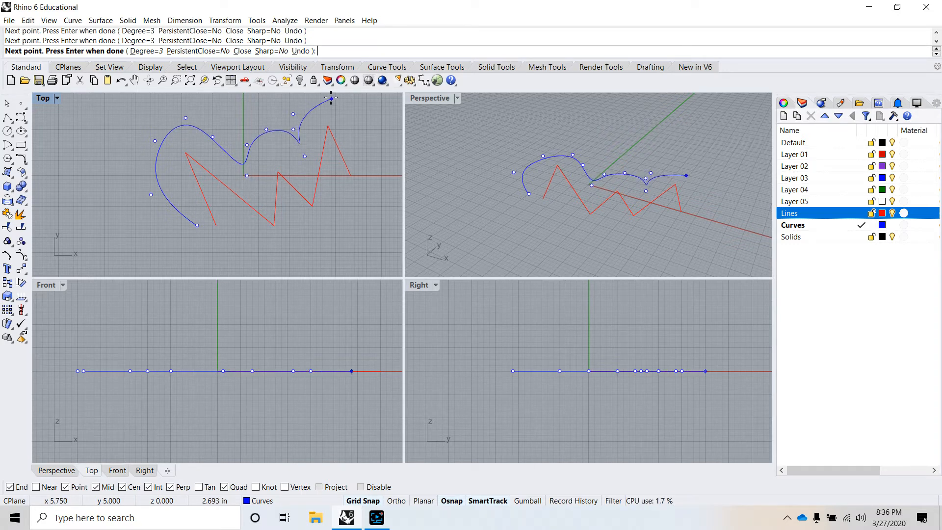
click(332, 95)
click(363, 106)
click(367, 144)
key(Return)
Select the zigzag polyline and examine its layer assignment against the list of available layers, then deselect it
scroll(228, 152, down, 6)
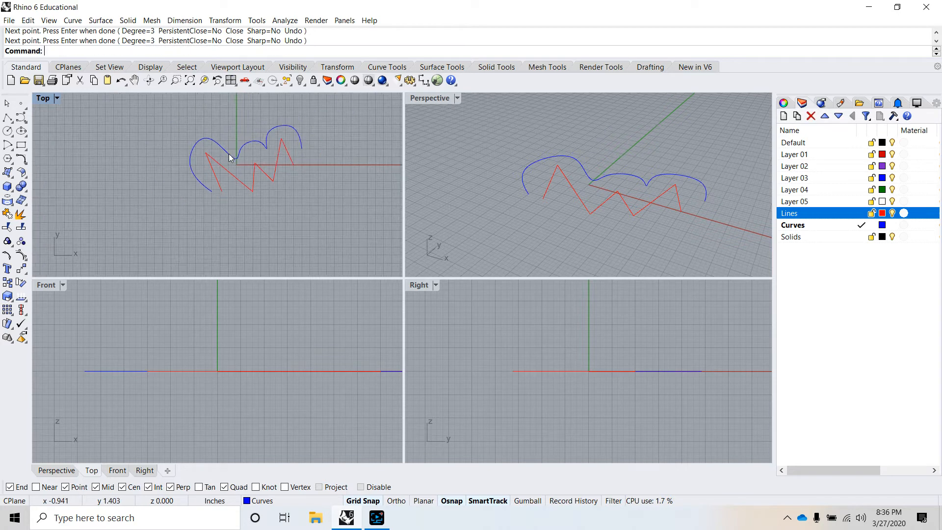
scroll(270, 143, up, 6)
scroll(249, 183, up, 2)
scroll(249, 182, down, 3)
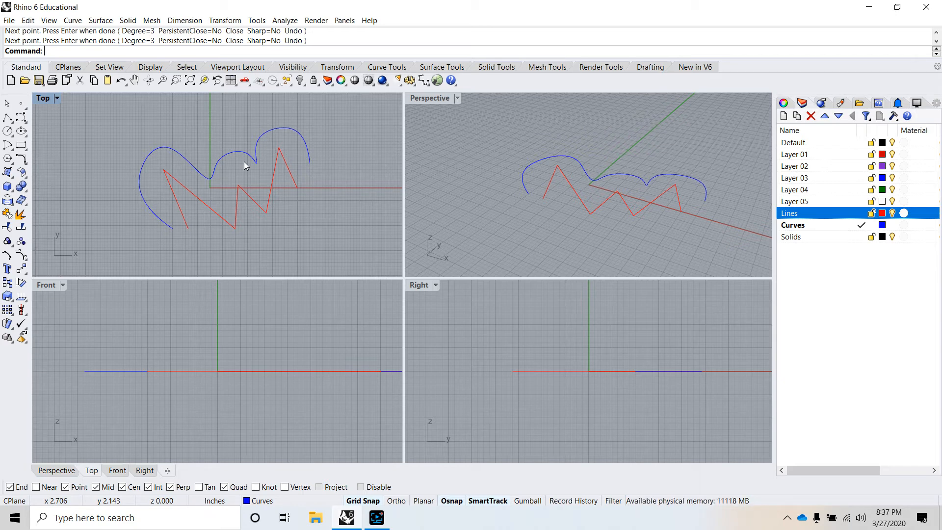
click(275, 181)
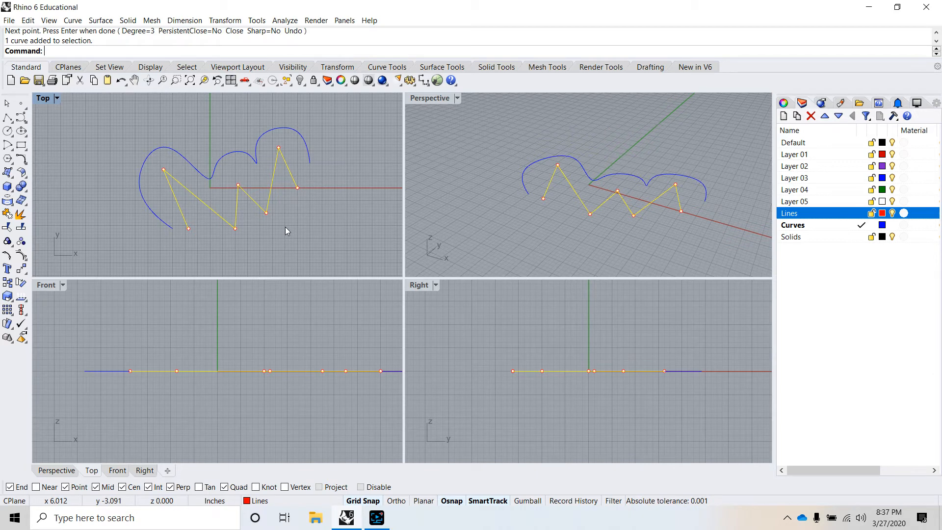
click(294, 503)
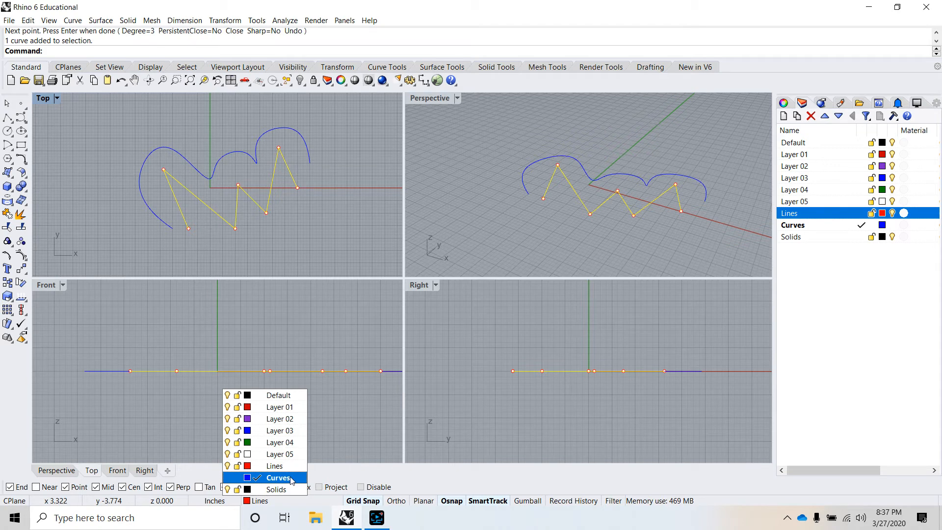
click(341, 241)
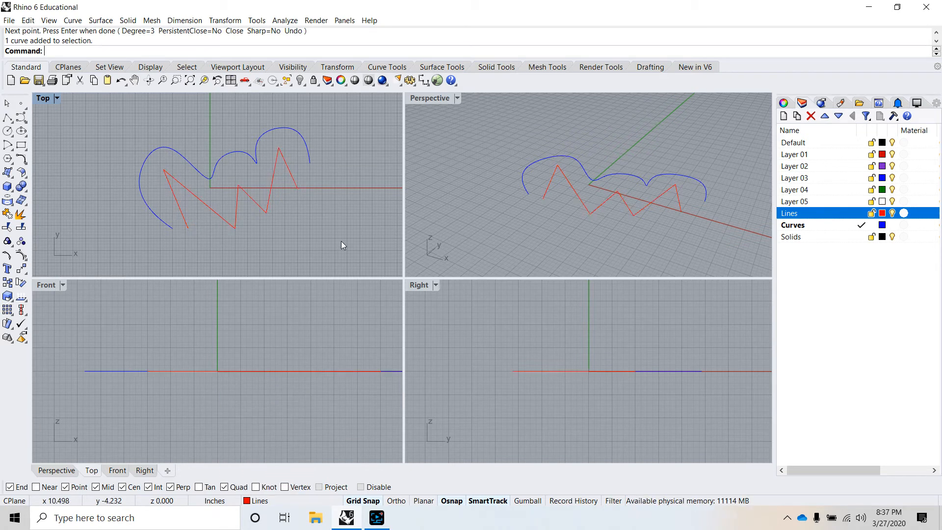
Try moving the zigzag polyline to the Curves layer, and undo that layer change
click(292, 171)
click(260, 500)
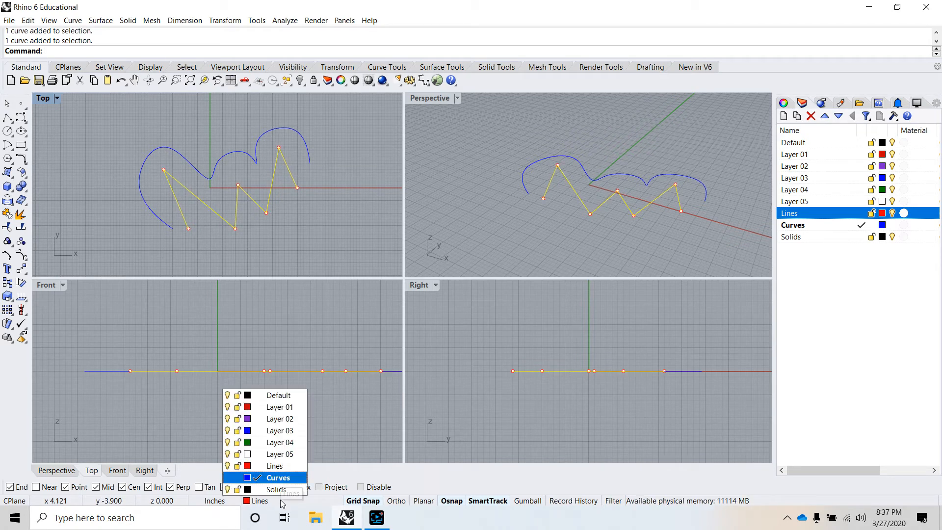
click(301, 479)
click(314, 210)
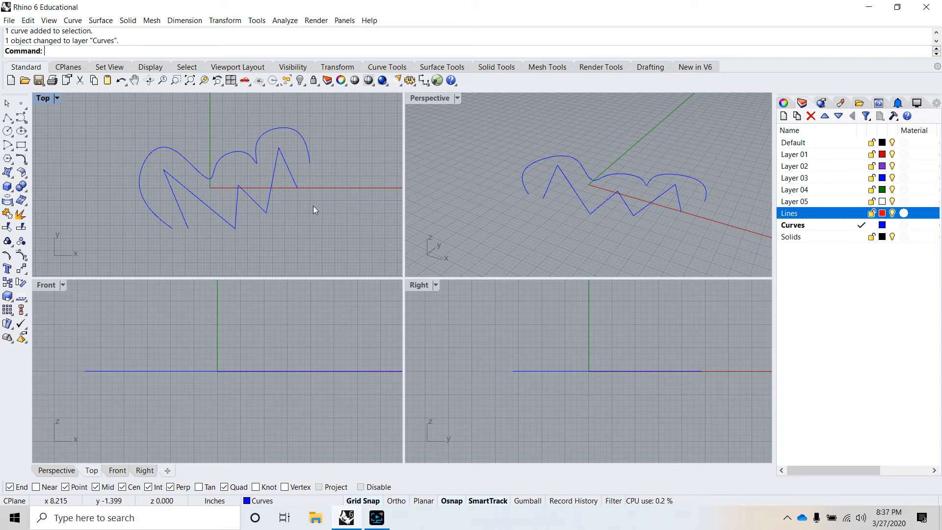
key(ctrl+z)
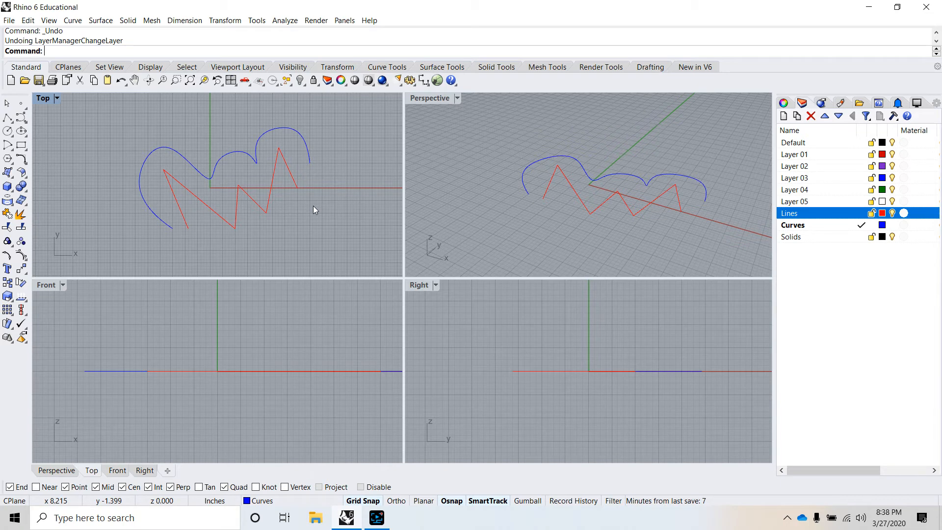
Make Solids the current layer
click(290, 503)
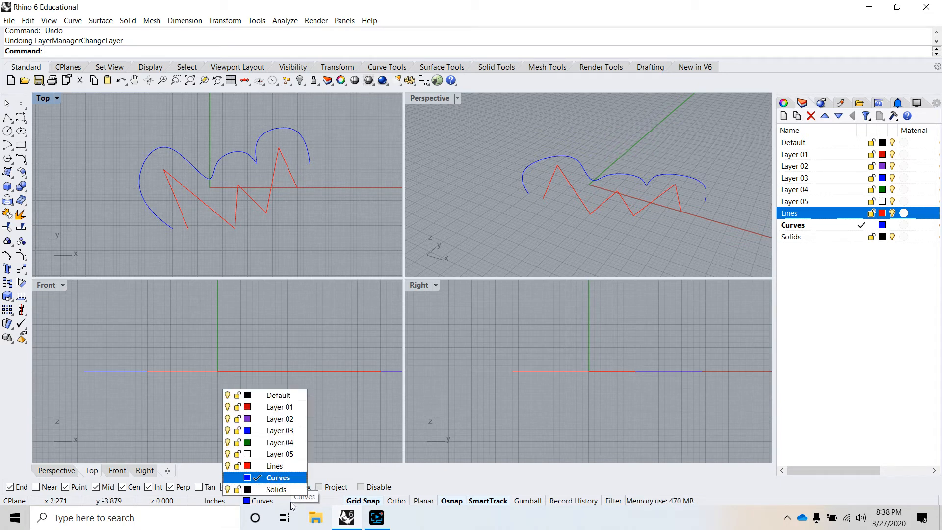
click(285, 490)
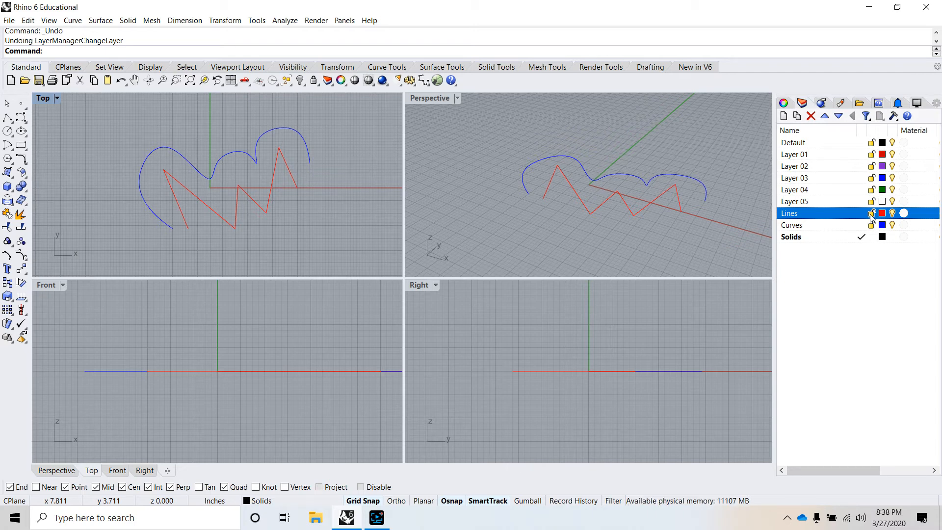
Lock the Lines layer and draw a two-segment polyline in the Perspective viewport, snapped to the zigzag's three peaks
click(871, 215)
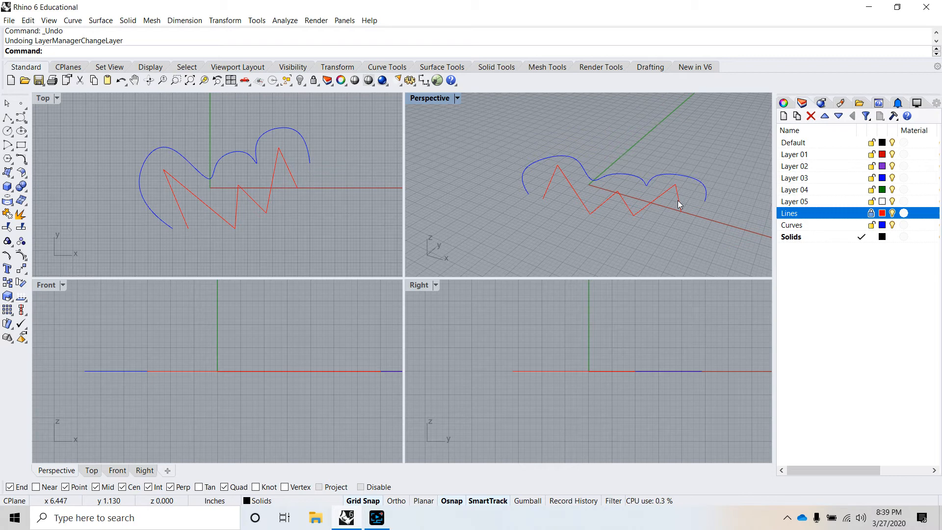
scroll(613, 177, up, 5)
scroll(617, 204, down, 7)
right_drag(613, 175, 593, 189)
scroll(625, 222, up, 7)
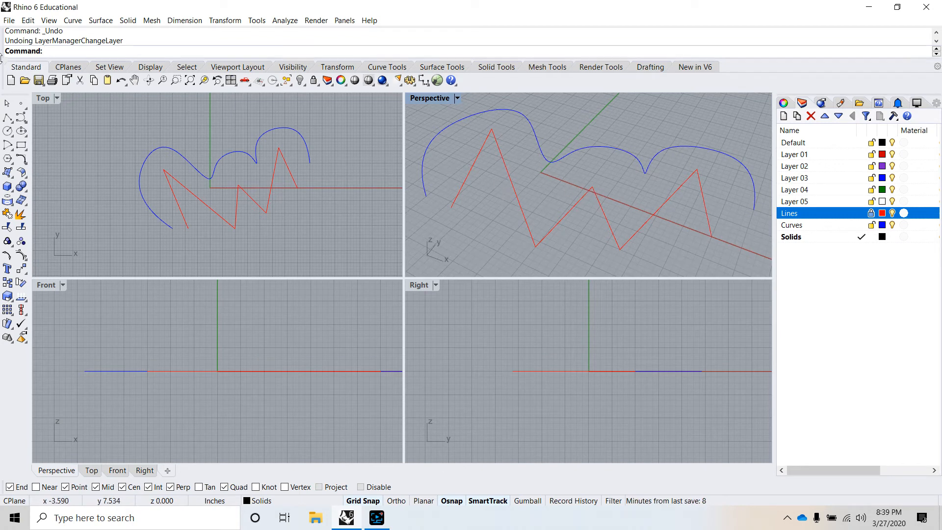
click(8, 117)
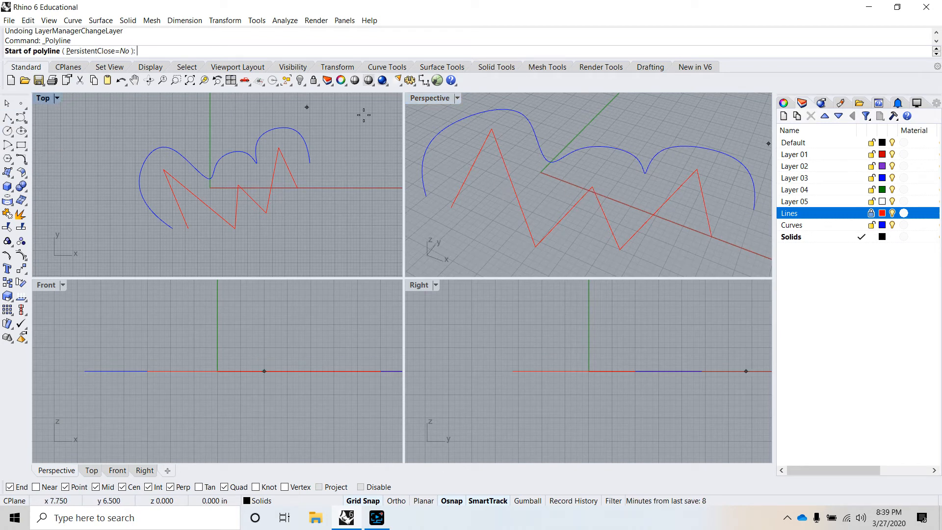
click(493, 130)
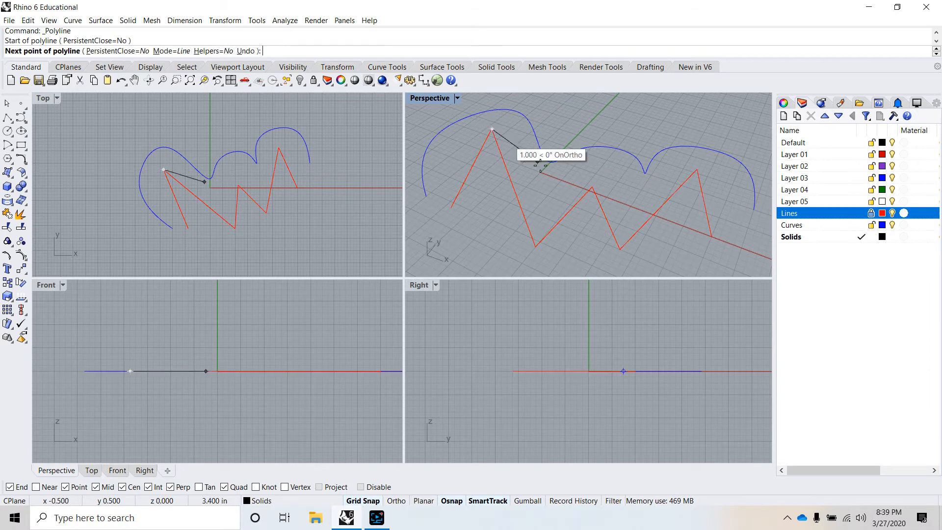
click(593, 187)
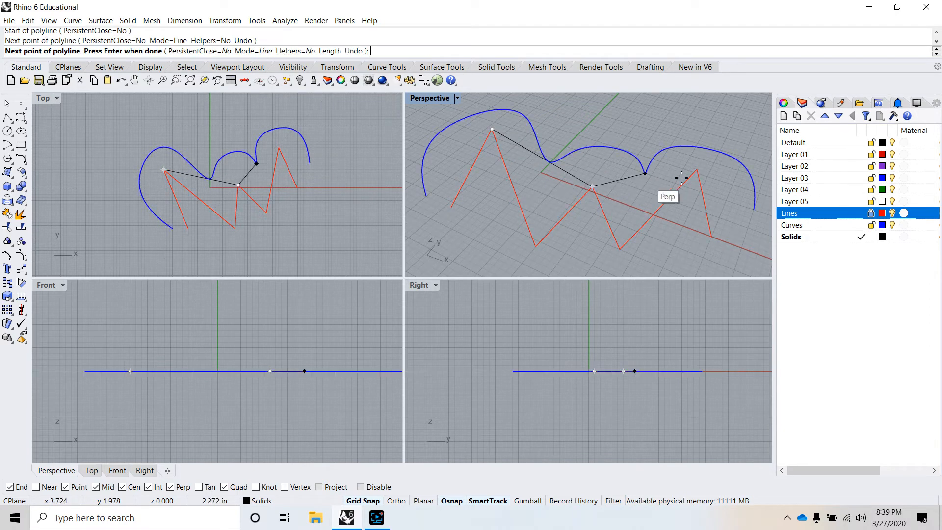
click(697, 170)
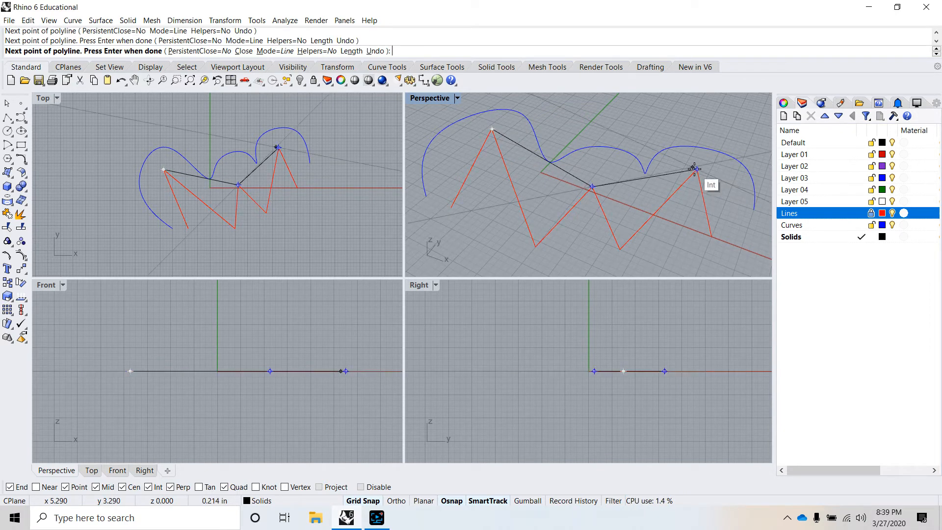
key(Return)
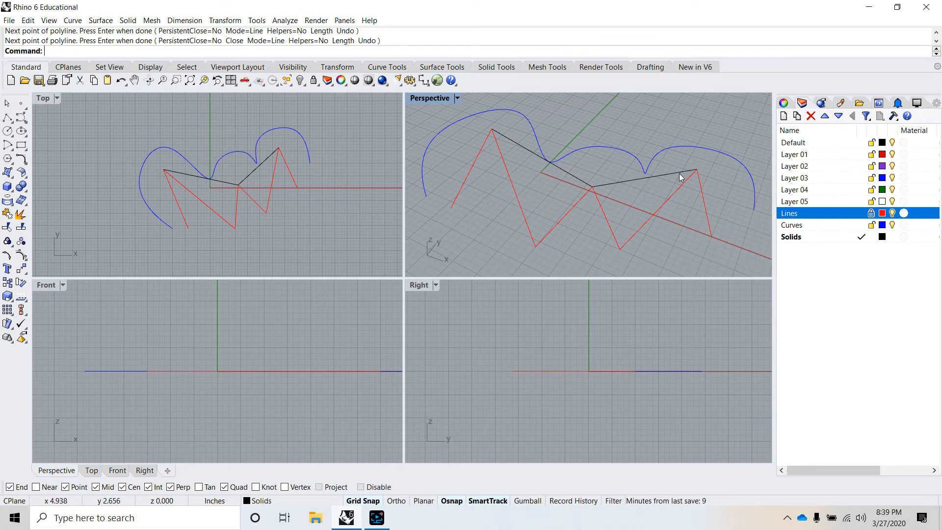
Delete the two-segment polyline joining the zigzag's peaks and unlock the Lines layer
click(681, 174)
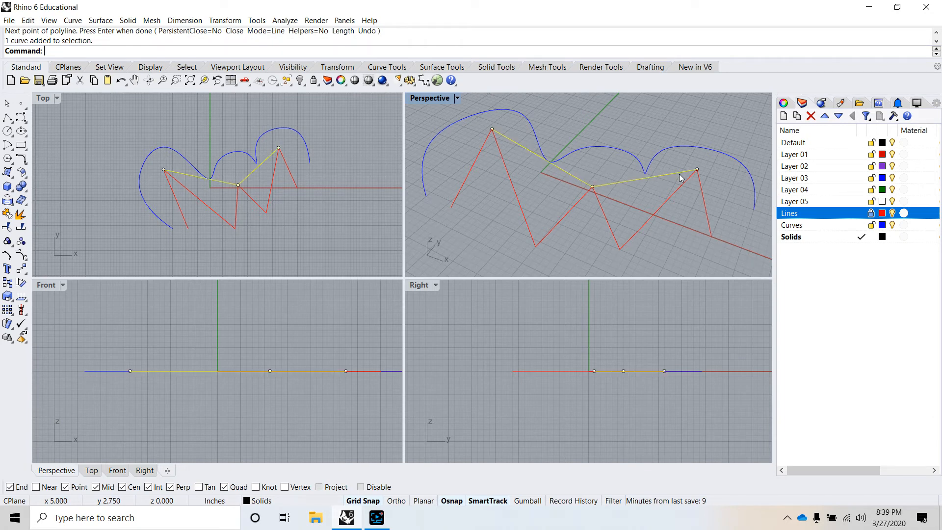
key(Delete)
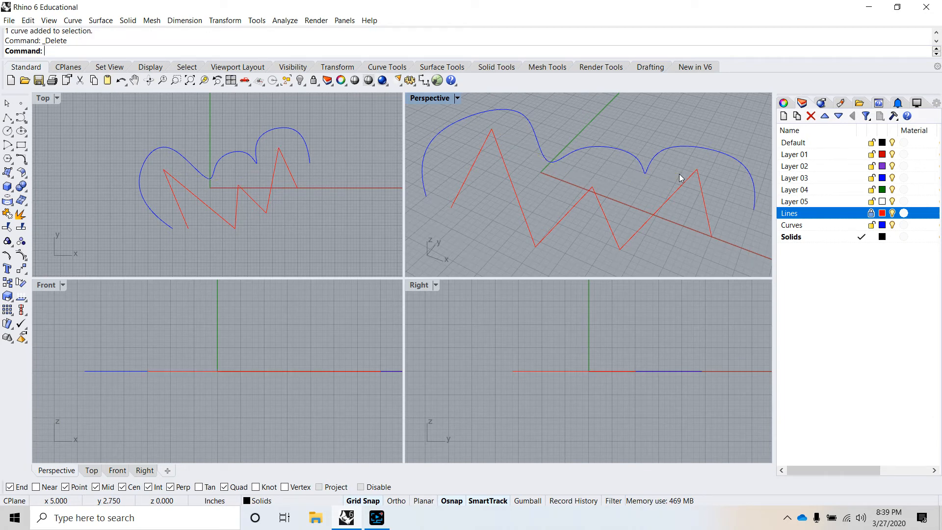
click(872, 213)
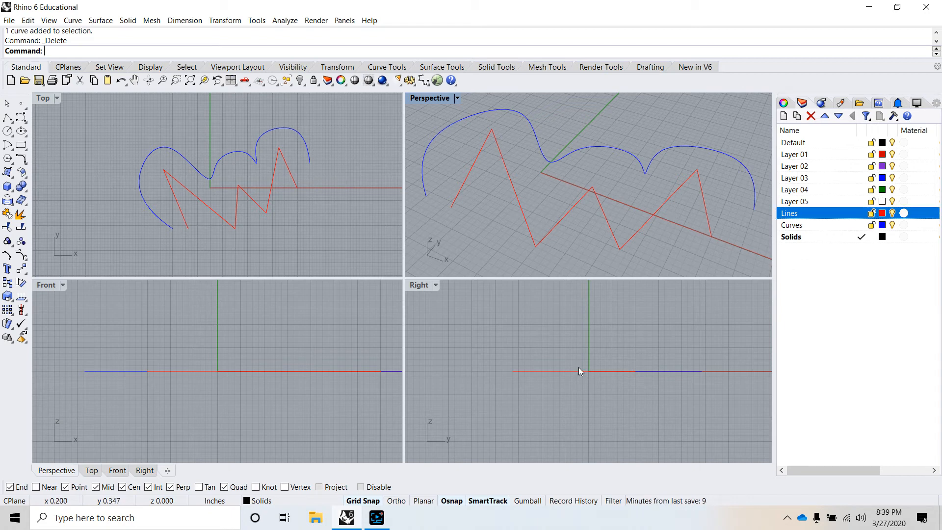
Hide the Curves layer and turn its visibility back on
click(303, 503)
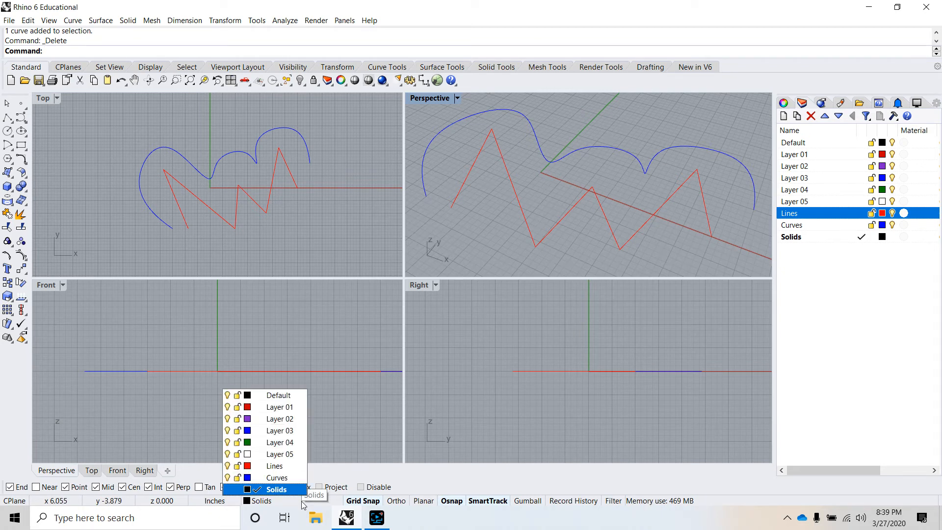
click(750, 374)
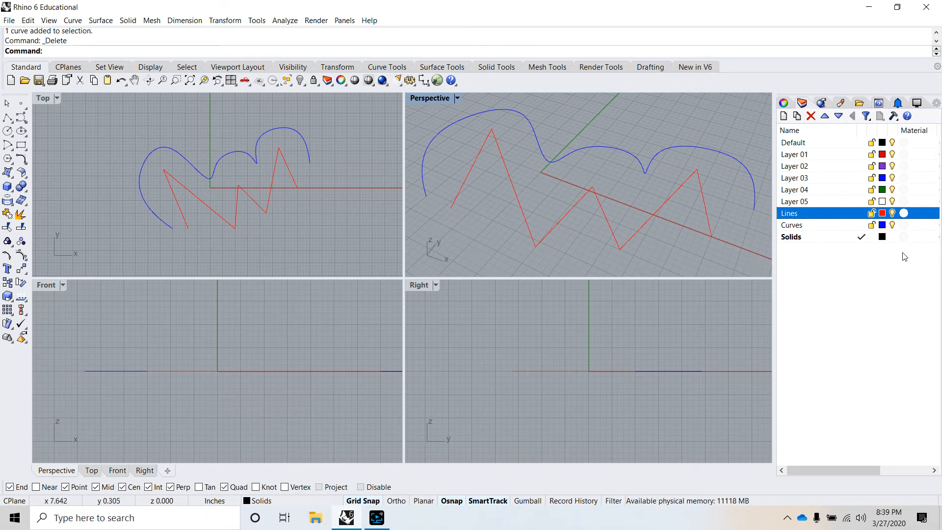
click(893, 226)
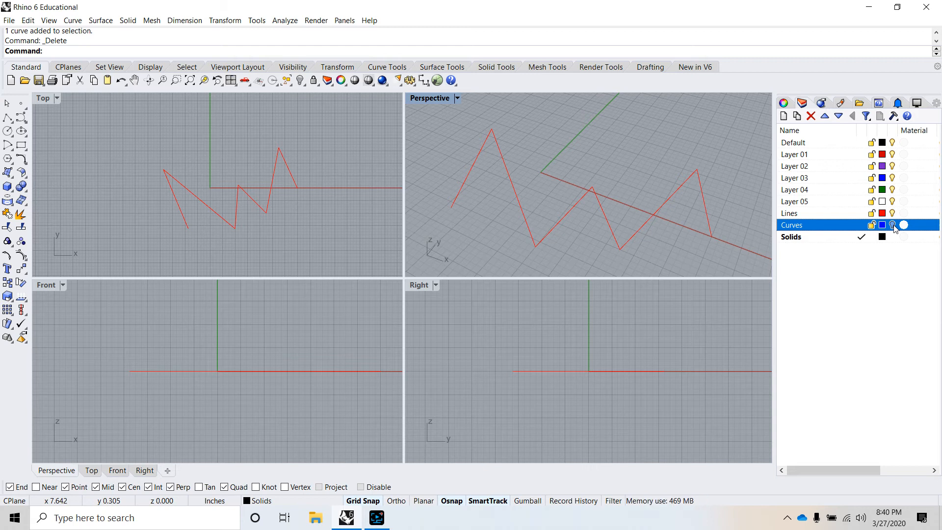
click(893, 226)
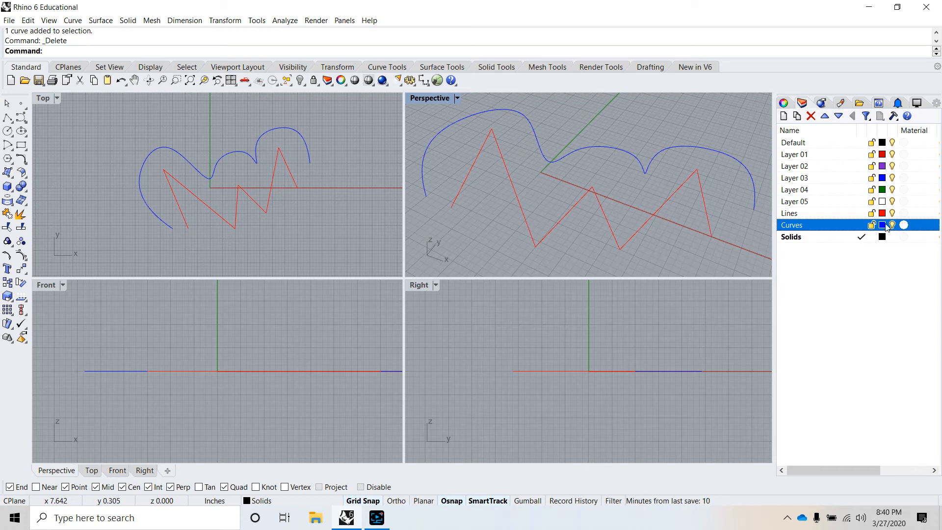
right_click(607, 147)
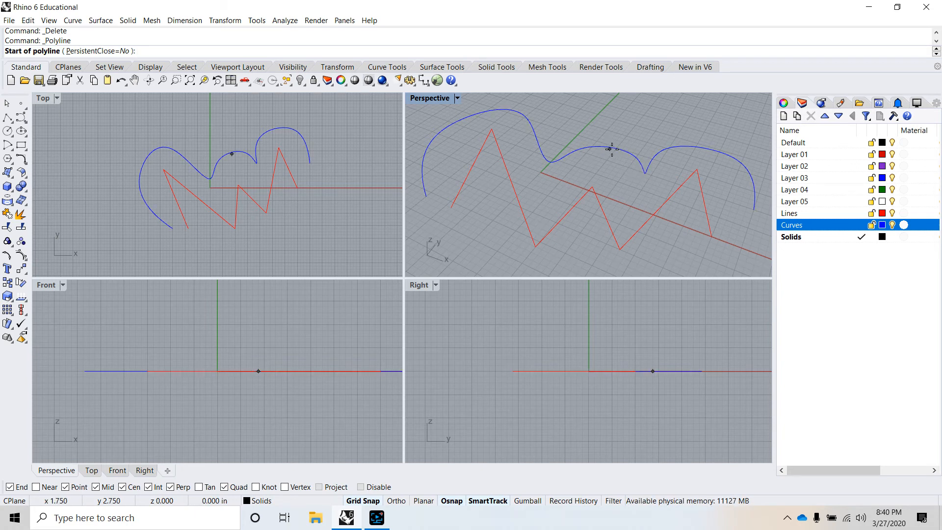
click(612, 140)
right_click(611, 145)
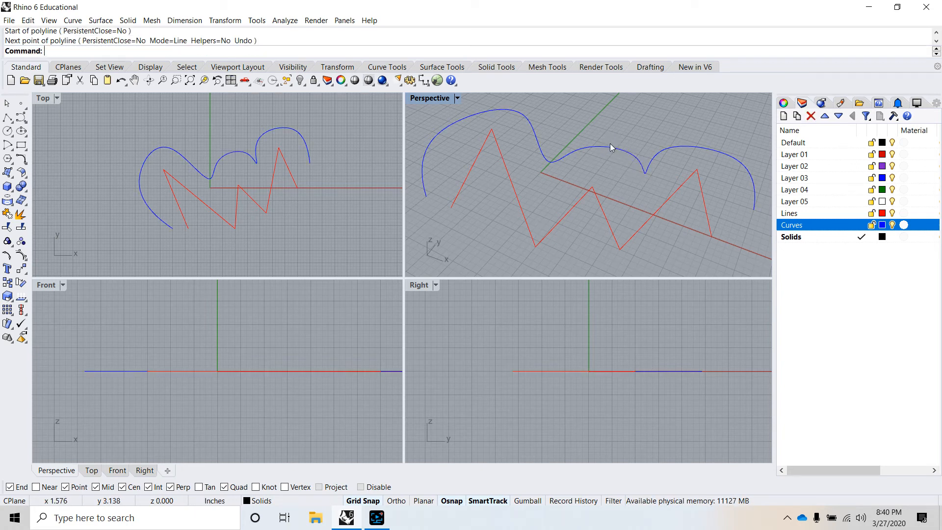
Select the blue curve together with the red zigzag, remove only the zigzag from the selection, and clear the selection
click(612, 148)
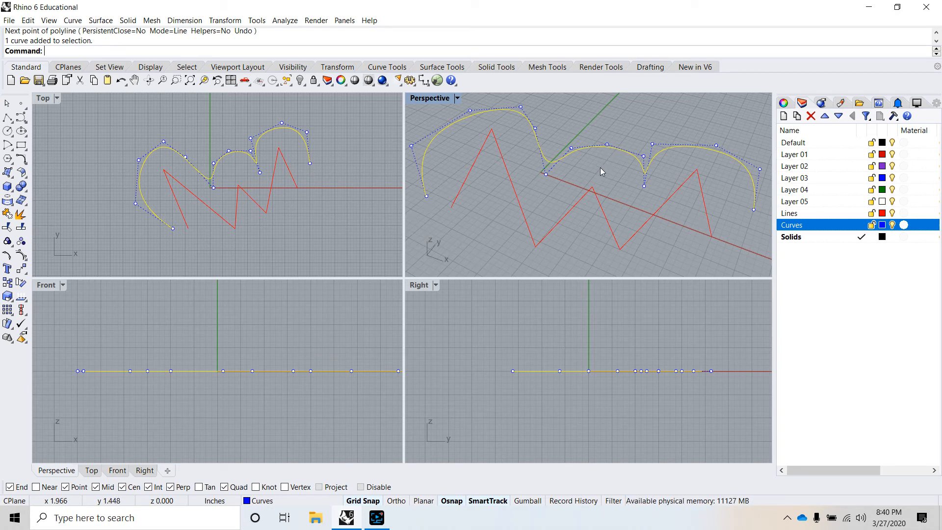
click(600, 194)
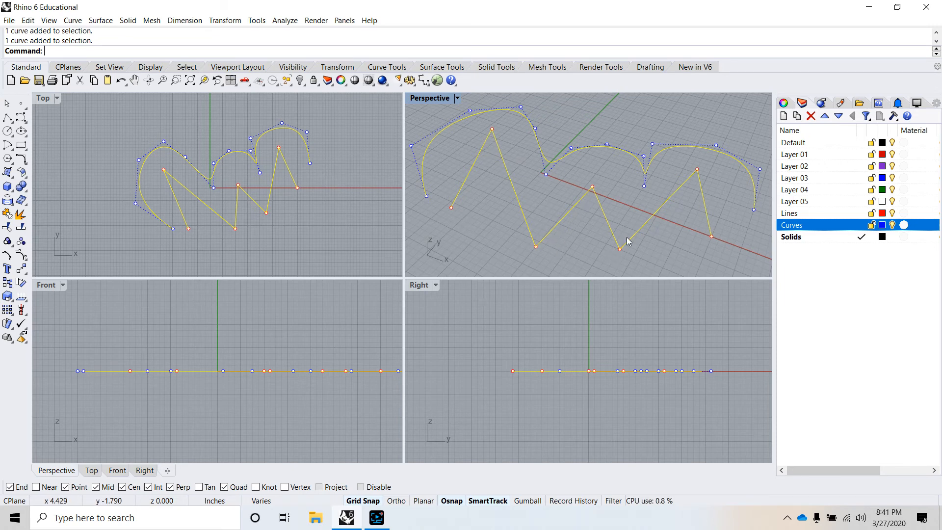
ctrl+click(566, 220)
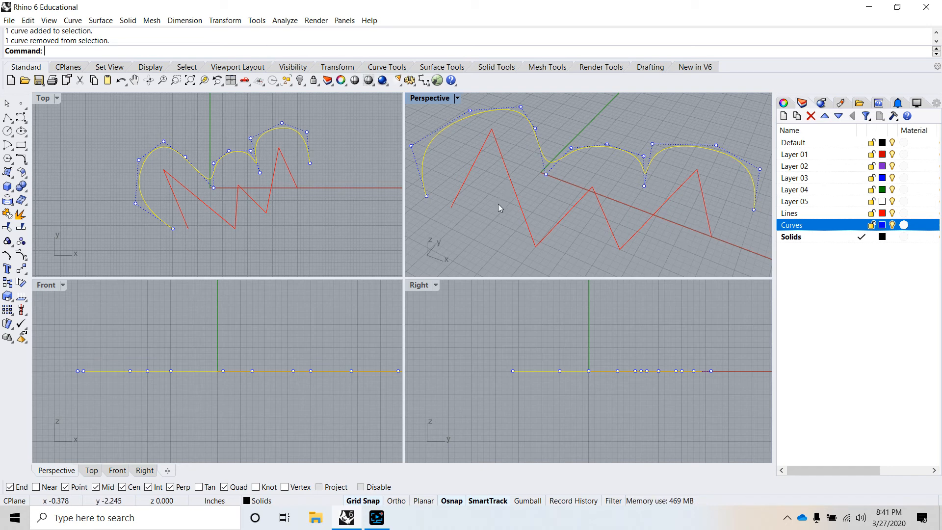
key(Escape)
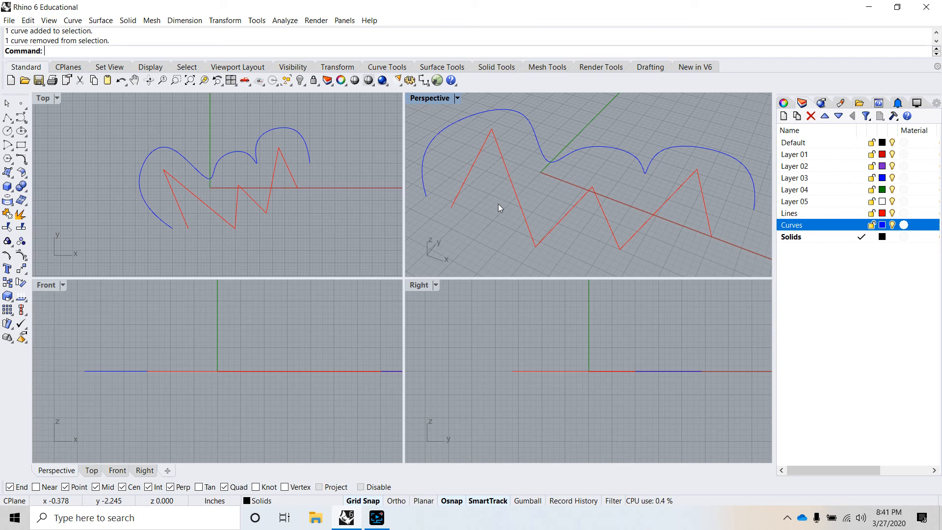
Hide the red zigzag polyline with the Hide command and bring it back with Show
click(519, 195)
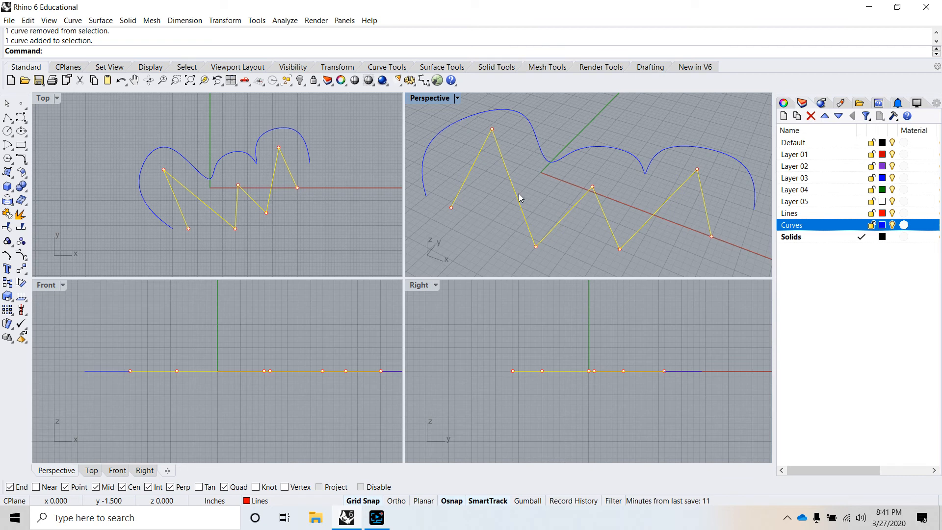
text(Hide)
key(Return)
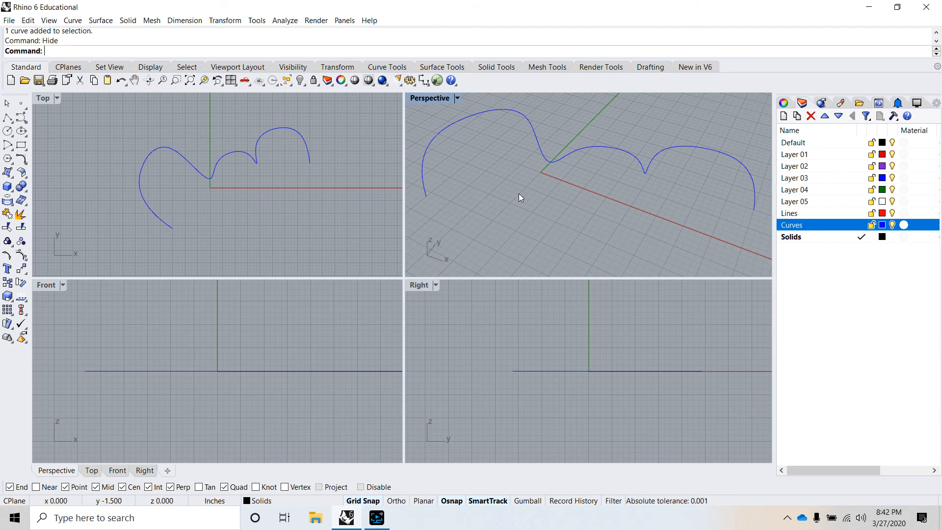
text(Show)
key(Return)
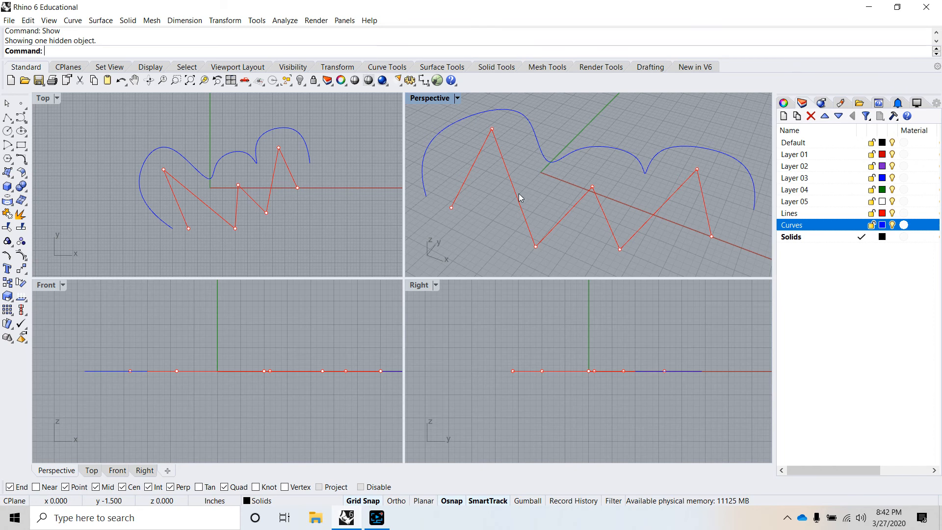
key(Escape)
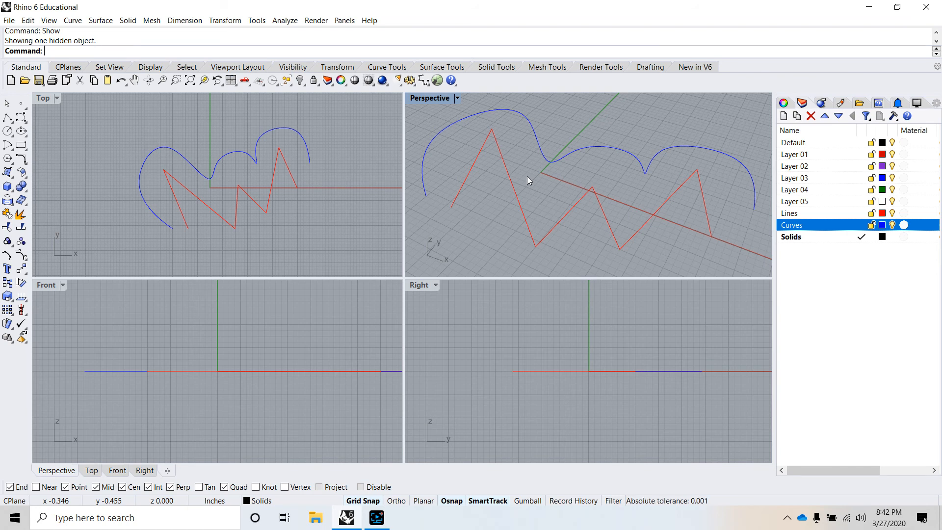
Lock the red zigzag polyline as an individual object with the Lock command and release it with Unlock
click(522, 205)
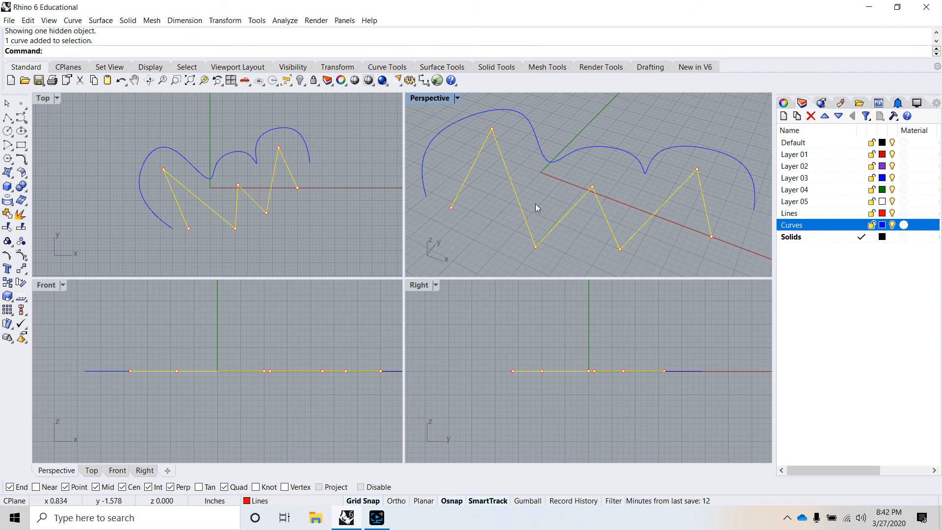
text(Lock)
key(Return)
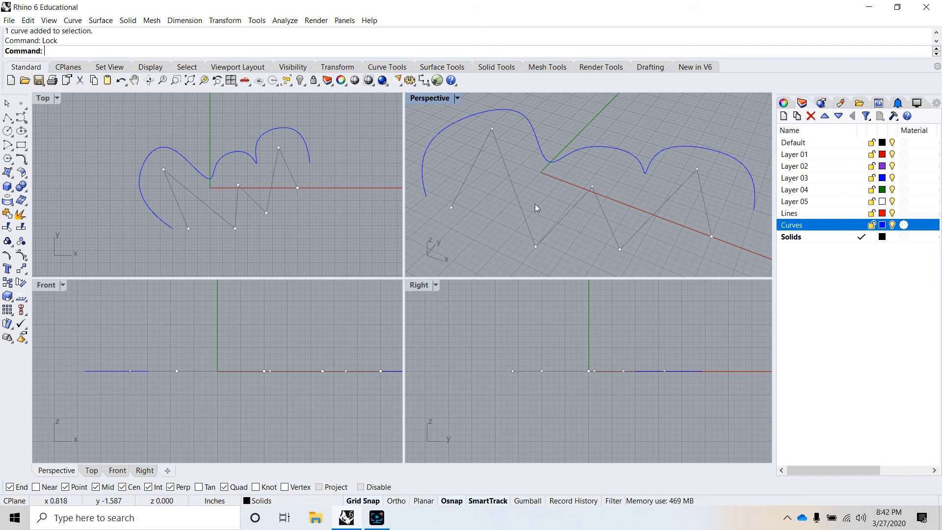
text(Unlock)
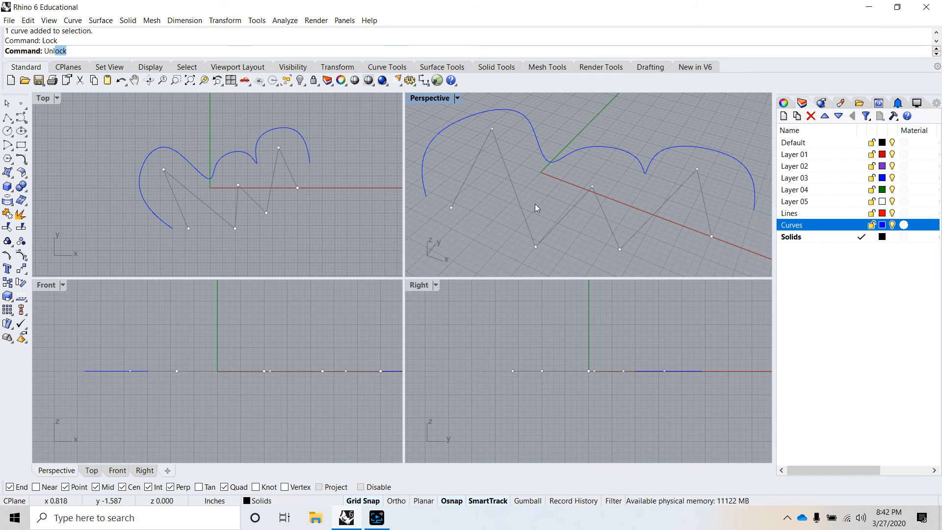
key(Return)
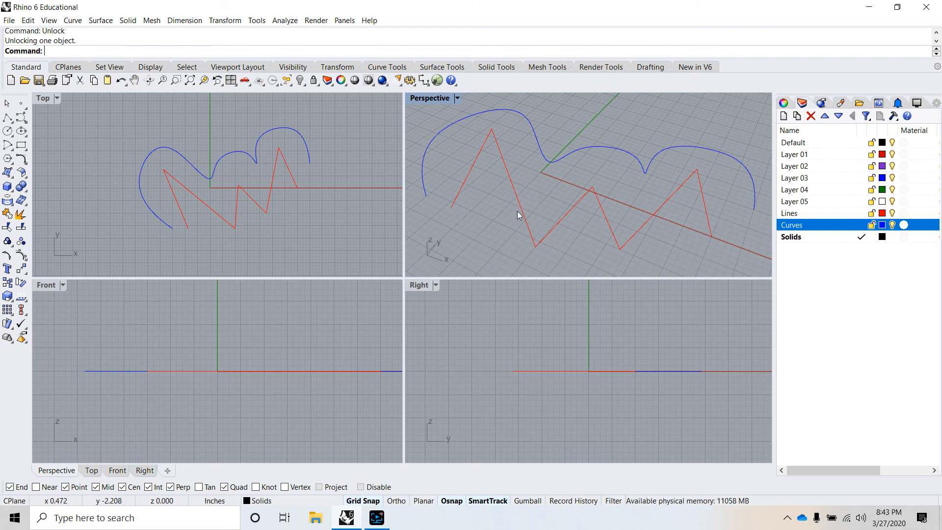
Move the red zigzag polyline to the Curves layer with Change Object Layer
click(523, 219)
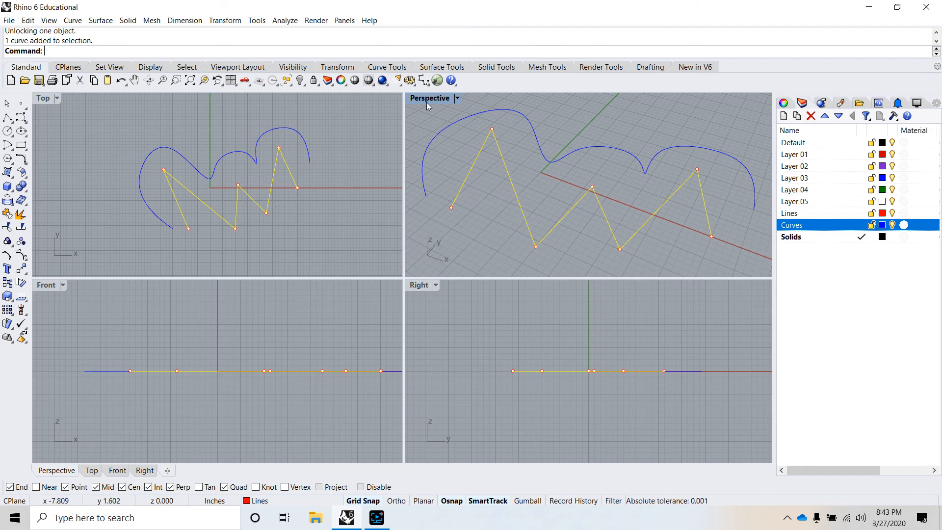
click(28, 20)
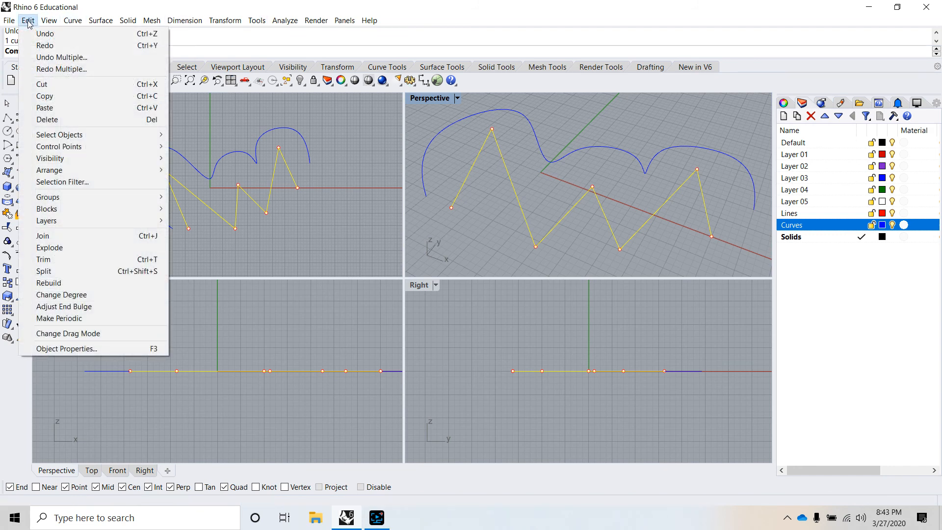
mouse_move(69, 225)
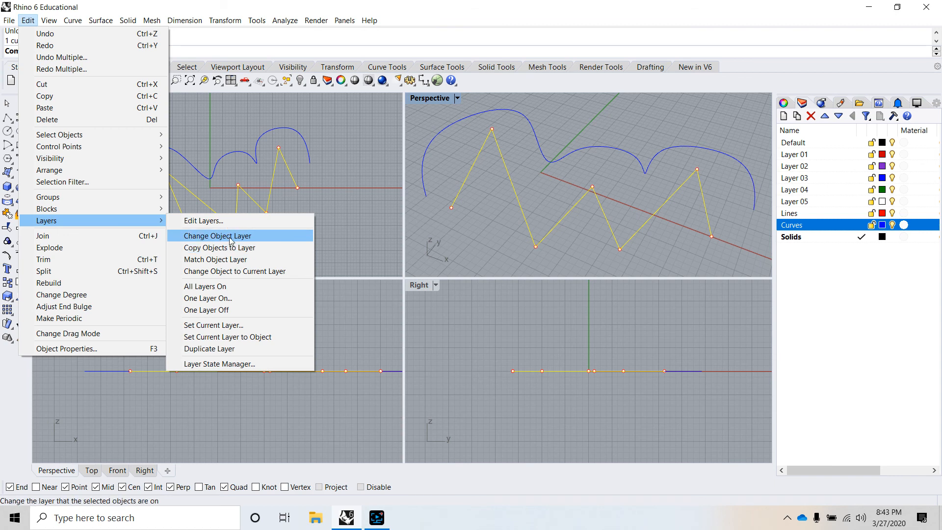
click(283, 243)
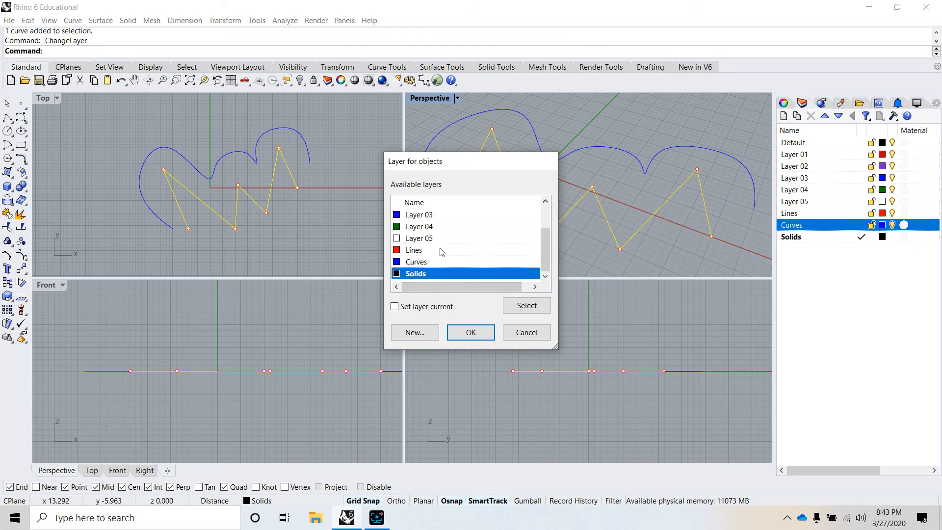
click(443, 263)
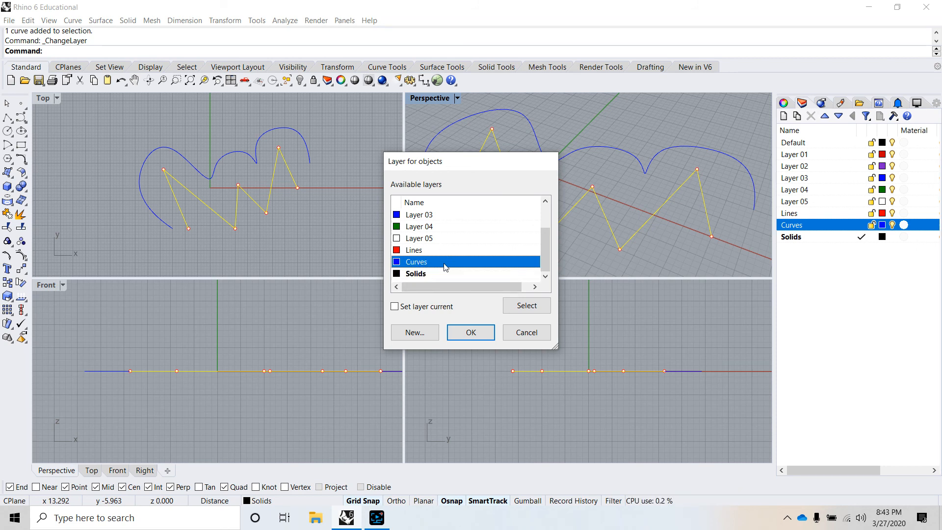
click(467, 333)
click(502, 223)
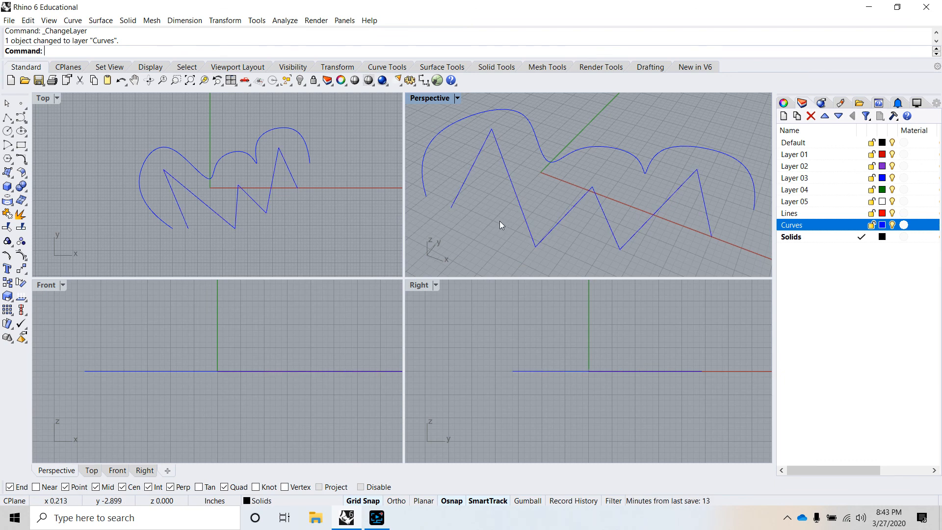
Reassign the zigzag polyline to the Lines layer through its object properties and deselect it
click(518, 198)
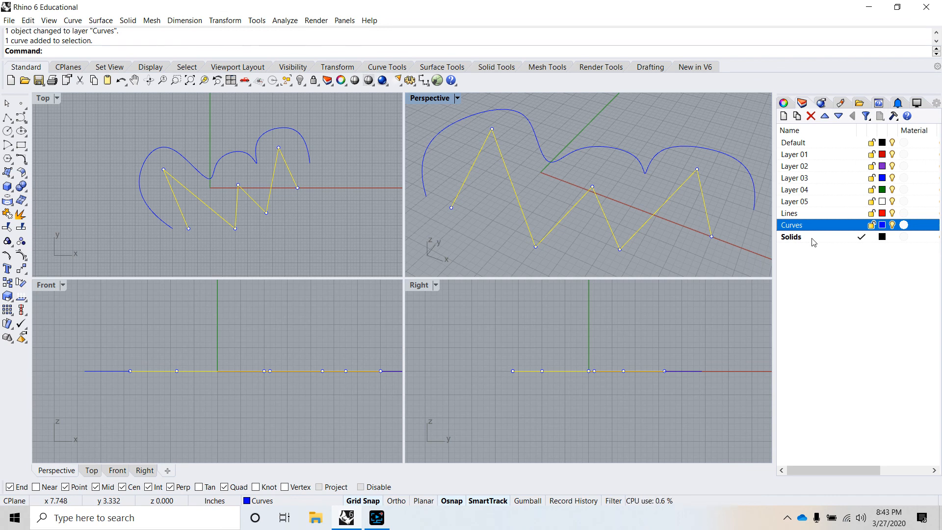
click(785, 103)
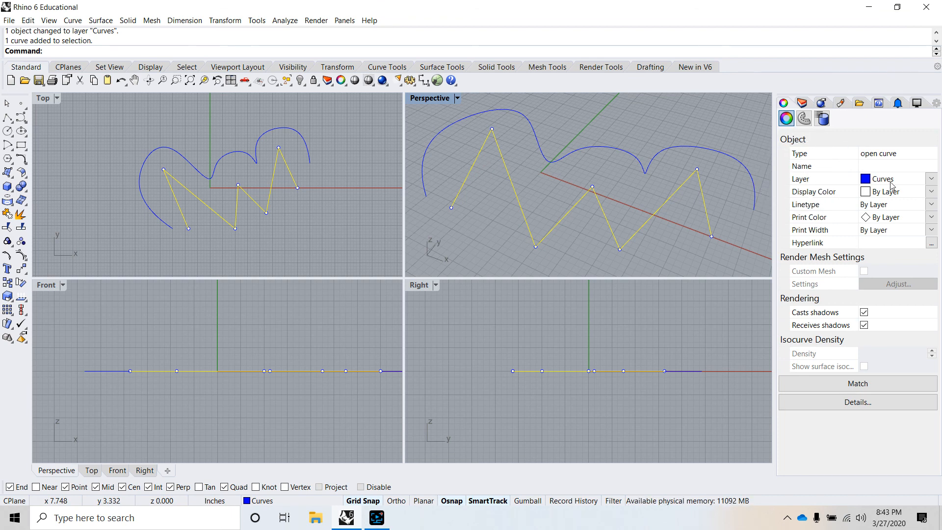
click(933, 180)
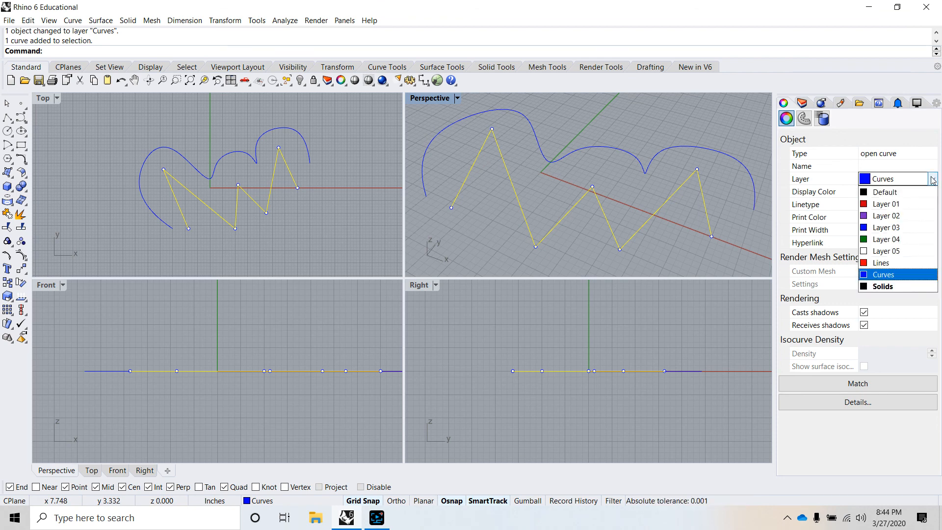
click(907, 266)
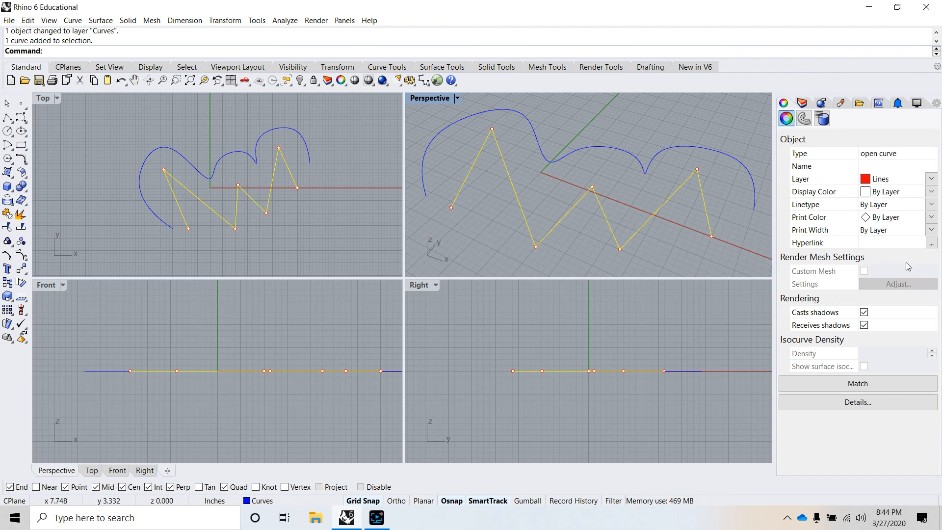
click(679, 124)
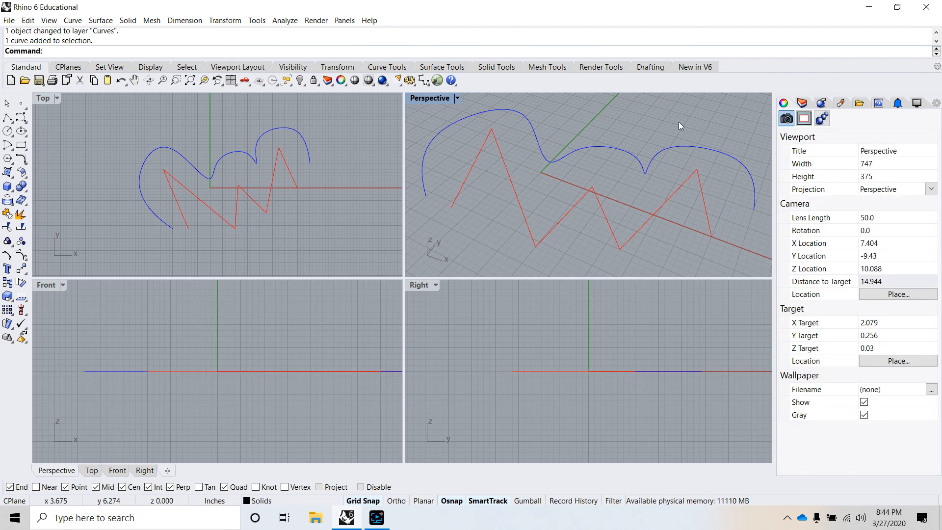